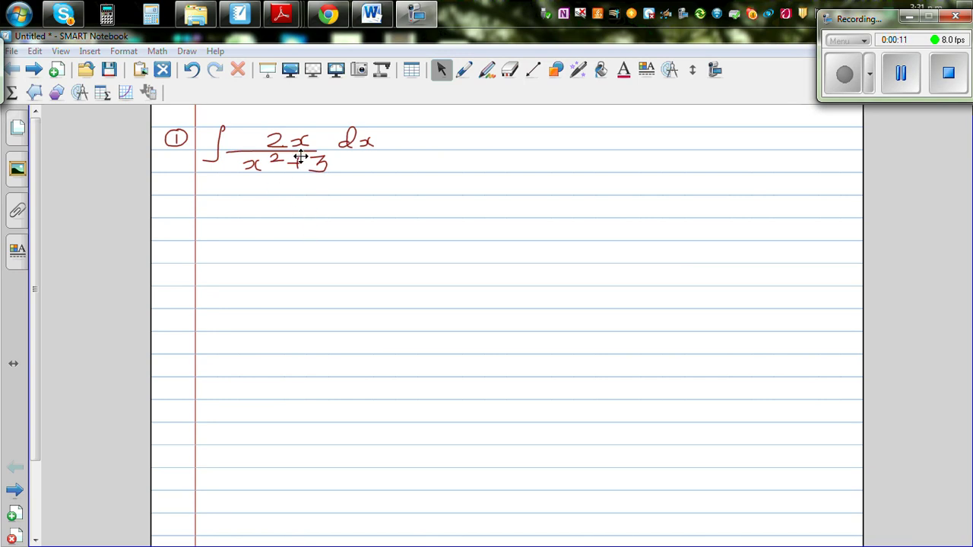
Flip to problem 2's page and back to problem 1, then choose the dark red pen style
{"action": "left_click", "coordinate": [14, 492]}
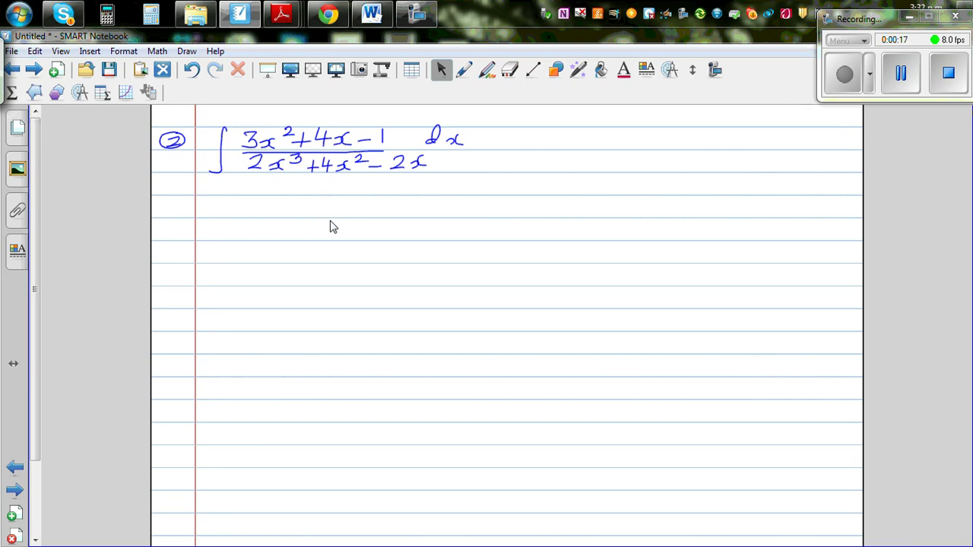
{"action": "left_click", "coordinate": [15, 469]}
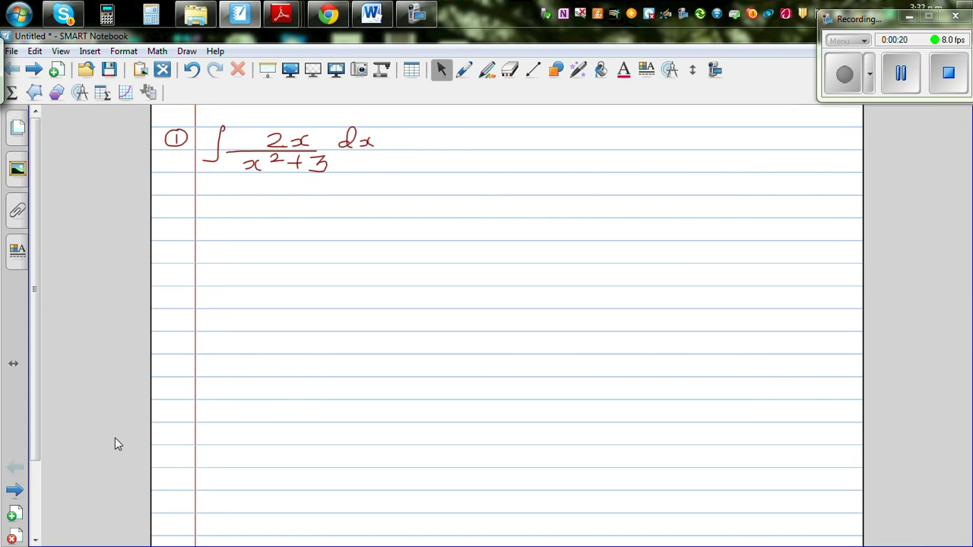
{"action": "left_click", "coordinate": [464, 70]}
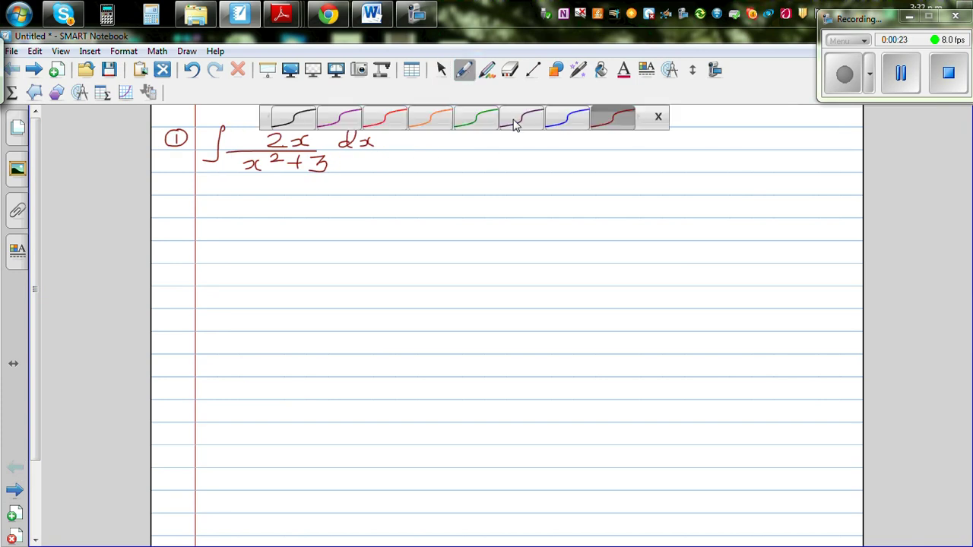
{"action": "left_click", "coordinate": [519, 120]}
{"action": "left_click", "coordinate": [659, 117]}
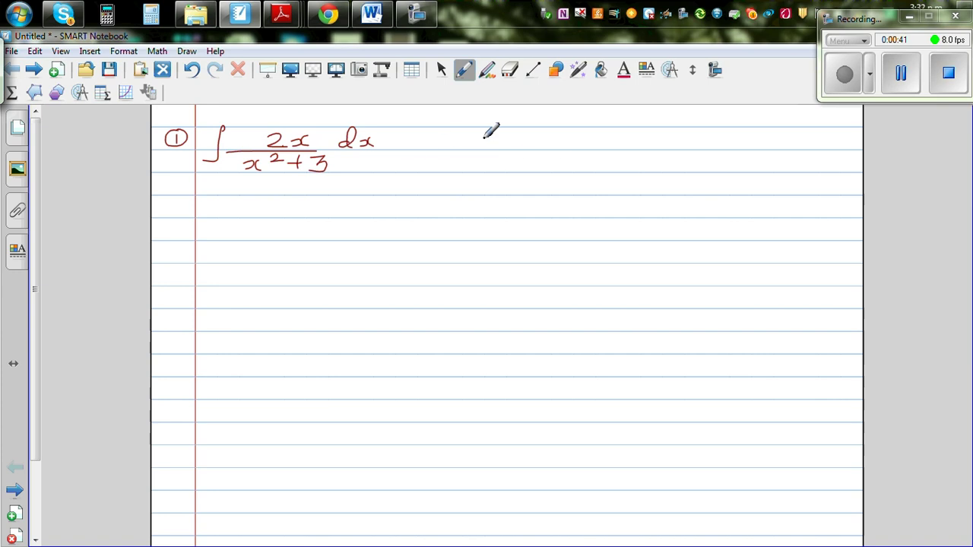
Write 'let u = x²+3' and du/dx = 2x ⇒ du = 2x dx, box it, and circle 2x dx
{"action": "mouse_move", "coordinate": [456, 148]}
{"action": "left_mouse_down"}
{"action": "mouse_move", "coordinate": [501, 145]}
{"action": "mouse_move", "coordinate": [493, 137]}
{"action": "mouse_move", "coordinate": [560, 136]}
{"action": "mouse_move", "coordinate": [567, 147]}
{"action": "mouse_move", "coordinate": [634, 146]}
{"action": "mouse_move", "coordinate": [649, 123]}
{"action": "mouse_move", "coordinate": [692, 145]}
{"action": "left_mouse_up"}
{"action": "left_click", "coordinate": [690, 131]}
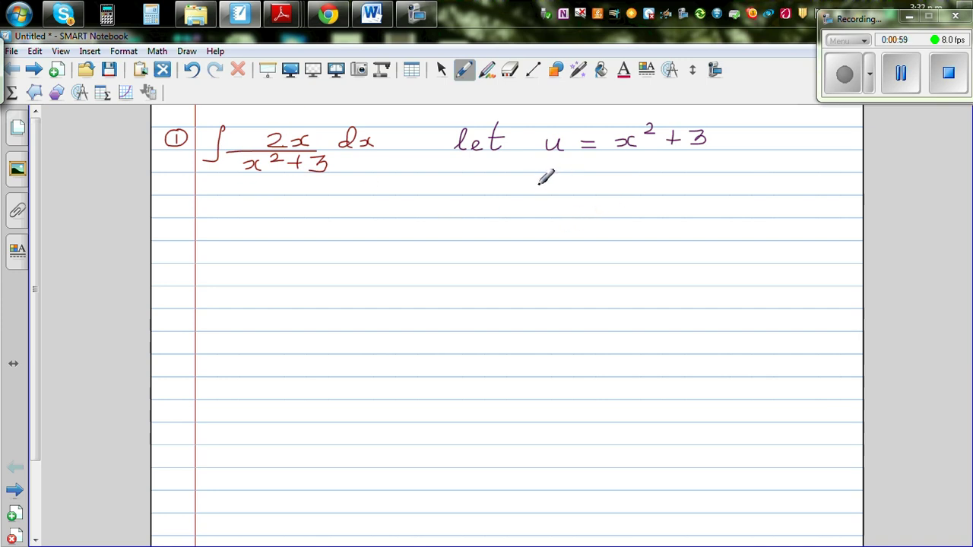
{"action": "mouse_move", "coordinate": [542, 182]}
{"action": "left_mouse_down"}
{"action": "mouse_move", "coordinate": [567, 196]}
{"action": "mouse_move", "coordinate": [547, 213]}
{"action": "mouse_move", "coordinate": [568, 203]}
{"action": "mouse_move", "coordinate": [570, 214]}
{"action": "left_mouse_up"}
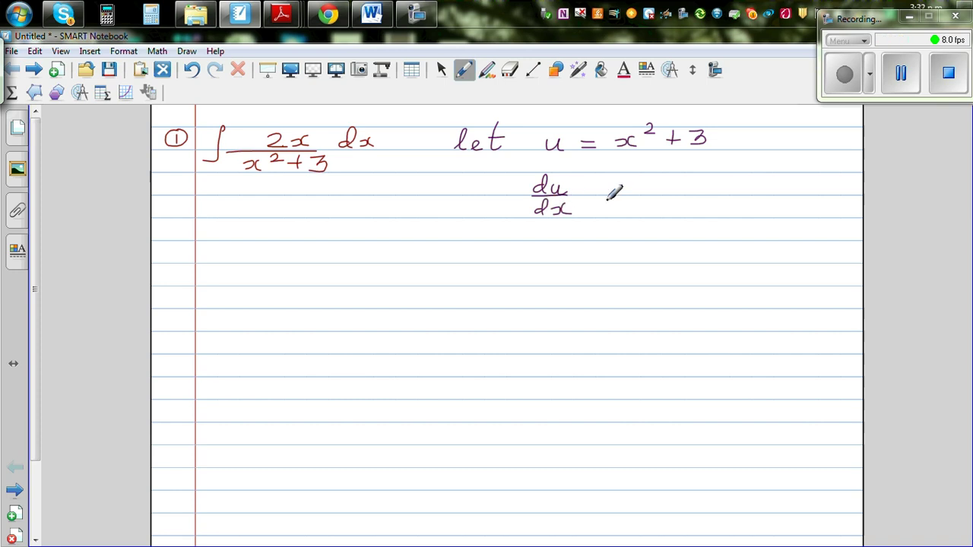
{"action": "left_click_drag", "start_coordinate": [600, 184], "coordinate": [619, 183]}
{"action": "mouse_move", "coordinate": [600, 191]}
{"action": "left_mouse_down"}
{"action": "mouse_move", "coordinate": [676, 179]}
{"action": "mouse_move", "coordinate": [542, 197]}
{"action": "mouse_move", "coordinate": [750, 181]}
{"action": "mouse_move", "coordinate": [795, 192]}
{"action": "left_mouse_up"}
{"action": "mouse_move", "coordinate": [809, 179]}
{"action": "left_mouse_down"}
{"action": "mouse_move", "coordinate": [803, 190]}
{"action": "mouse_move", "coordinate": [828, 191]}
{"action": "left_mouse_up"}
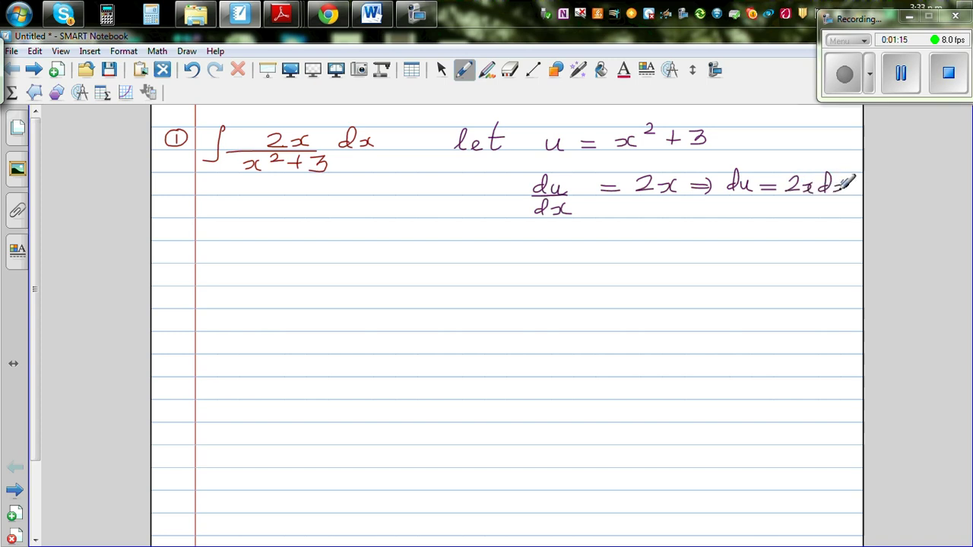
{"action": "mouse_move", "coordinate": [723, 155]}
{"action": "left_mouse_down"}
{"action": "mouse_move", "coordinate": [721, 199]}
{"action": "mouse_move", "coordinate": [810, 204]}
{"action": "mouse_move", "coordinate": [851, 189]}
{"action": "mouse_move", "coordinate": [852, 155]}
{"action": "mouse_move", "coordinate": [720, 153]}
{"action": "left_mouse_up"}
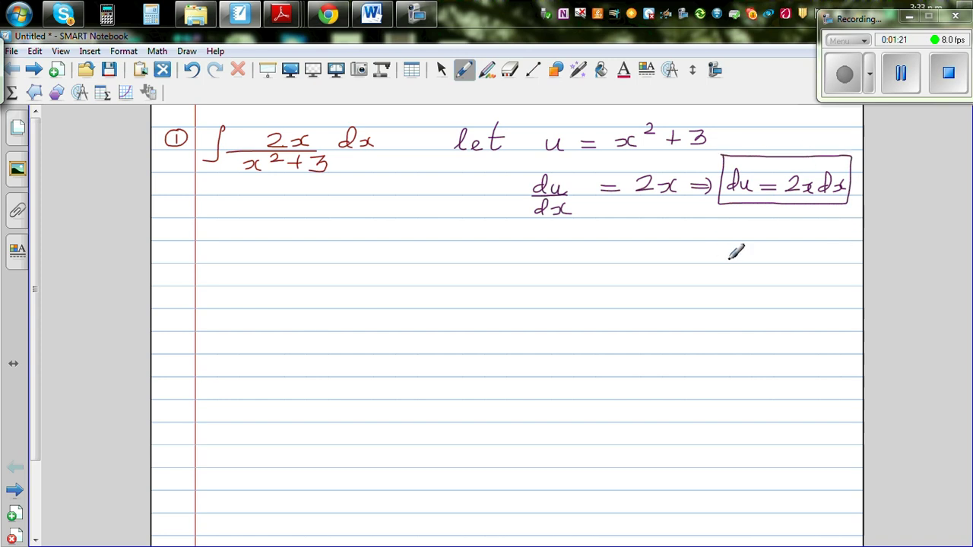
{"action": "mouse_move", "coordinate": [373, 121]}
{"action": "left_mouse_down"}
{"action": "mouse_move", "coordinate": [271, 123]}
{"action": "mouse_move", "coordinate": [254, 133]}
{"action": "mouse_move", "coordinate": [257, 145]}
{"action": "mouse_move", "coordinate": [295, 152]}
{"action": "mouse_move", "coordinate": [352, 154]}
{"action": "mouse_move", "coordinate": [387, 139]}
{"action": "mouse_move", "coordinate": [366, 129]}
{"action": "left_mouse_up"}
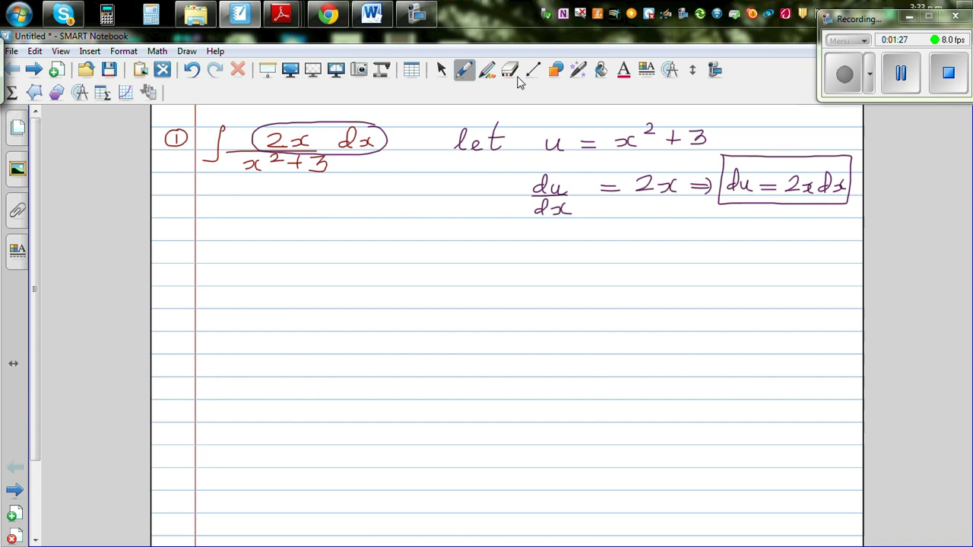
With the dark red pen, rewrite the integral ∫2x dx/(x²+3) below problem 1
{"action": "left_click", "coordinate": [463, 70]}
{"action": "left_click", "coordinate": [606, 125]}
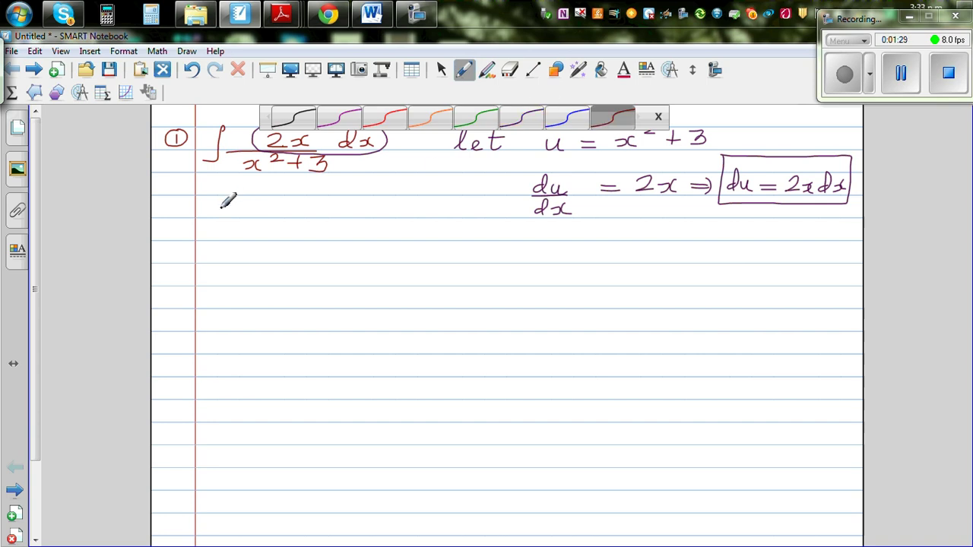
{"action": "left_click_drag", "start_coordinate": [228, 191], "coordinate": [208, 238]}
{"action": "left_click_drag", "start_coordinate": [243, 203], "coordinate": [315, 207]}
{"action": "left_click_drag", "start_coordinate": [239, 216], "coordinate": [325, 215]}
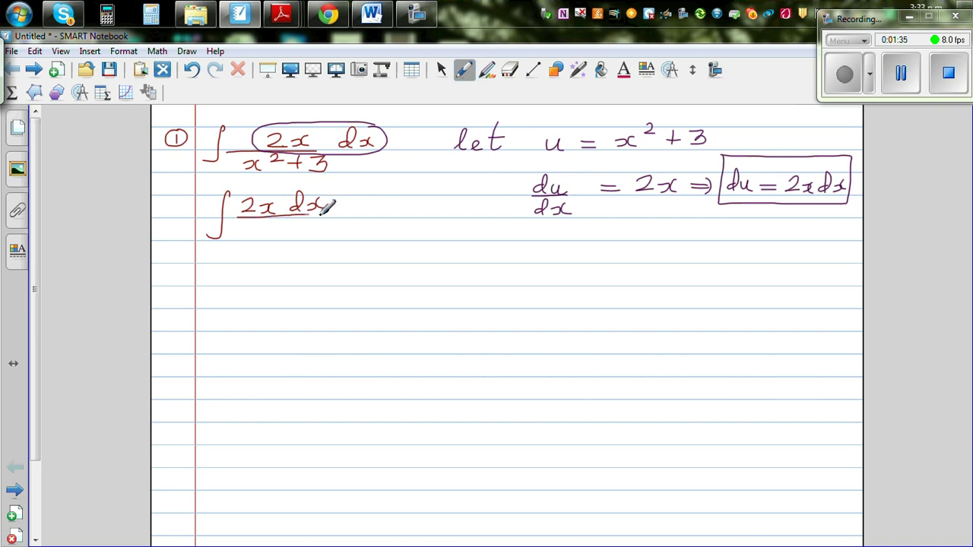
{"action": "mouse_move", "coordinate": [245, 226]}
{"action": "left_mouse_down"}
{"action": "mouse_move", "coordinate": [292, 236]}
{"action": "mouse_move", "coordinate": [323, 226]}
{"action": "mouse_move", "coordinate": [315, 236]}
{"action": "left_mouse_up"}
Continue with = ∫du/u = ∫1/u du = ln|u| + C
{"action": "left_click_drag", "start_coordinate": [212, 273], "coordinate": [224, 272]}
{"action": "left_click_drag", "start_coordinate": [212, 281], "coordinate": [245, 302]}
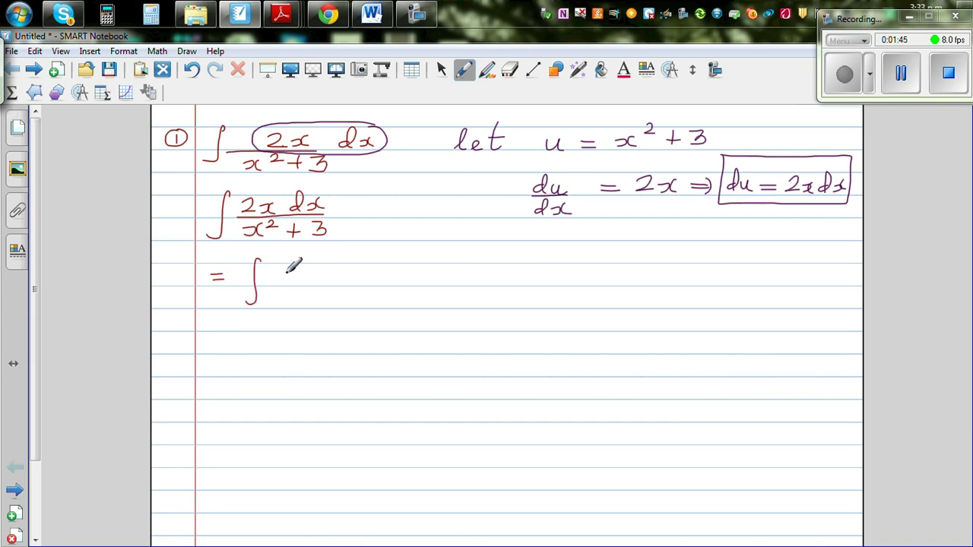
{"action": "mouse_move", "coordinate": [297, 270]}
{"action": "left_mouse_down"}
{"action": "mouse_move", "coordinate": [304, 256]}
{"action": "mouse_move", "coordinate": [302, 281]}
{"action": "left_mouse_up"}
{"action": "mouse_move", "coordinate": [306, 266]}
{"action": "left_mouse_down"}
{"action": "mouse_move", "coordinate": [285, 284]}
{"action": "mouse_move", "coordinate": [325, 288]}
{"action": "mouse_move", "coordinate": [315, 302]}
{"action": "left_mouse_up"}
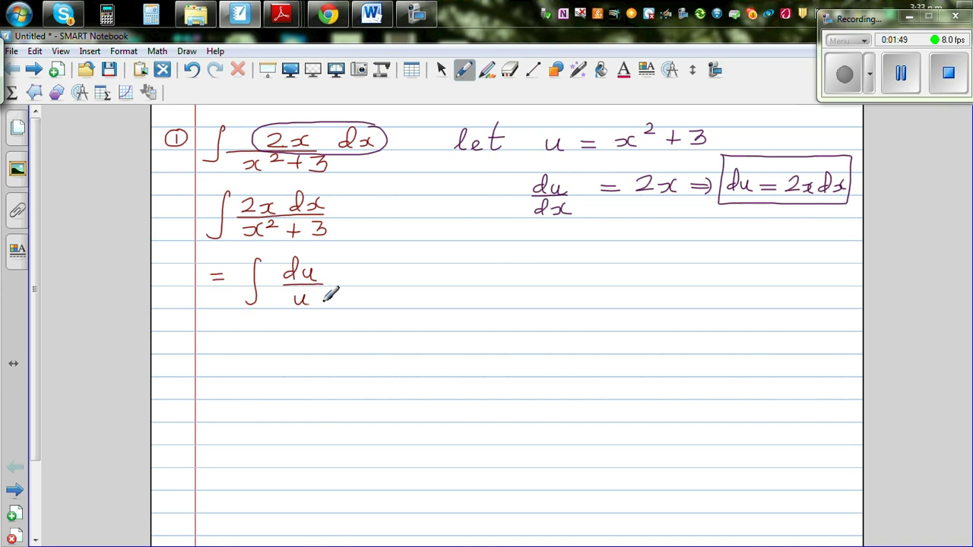
{"action": "left_click_drag", "start_coordinate": [358, 270], "coordinate": [369, 277]}
{"action": "left_click_drag", "start_coordinate": [411, 252], "coordinate": [391, 298]}
{"action": "mouse_move", "coordinate": [427, 265]}
{"action": "left_mouse_down"}
{"action": "mouse_move", "coordinate": [428, 280]}
{"action": "mouse_move", "coordinate": [442, 287]}
{"action": "mouse_move", "coordinate": [432, 301]}
{"action": "mouse_move", "coordinate": [484, 261]}
{"action": "mouse_move", "coordinate": [499, 282]}
{"action": "mouse_move", "coordinate": [609, 281]}
{"action": "mouse_move", "coordinate": [612, 293]}
{"action": "mouse_move", "coordinate": [638, 267]}
{"action": "mouse_move", "coordinate": [642, 292]}
{"action": "mouse_move", "coordinate": [684, 278]}
{"action": "mouse_move", "coordinate": [673, 288]}
{"action": "mouse_move", "coordinate": [719, 283]}
{"action": "left_mouse_up"}
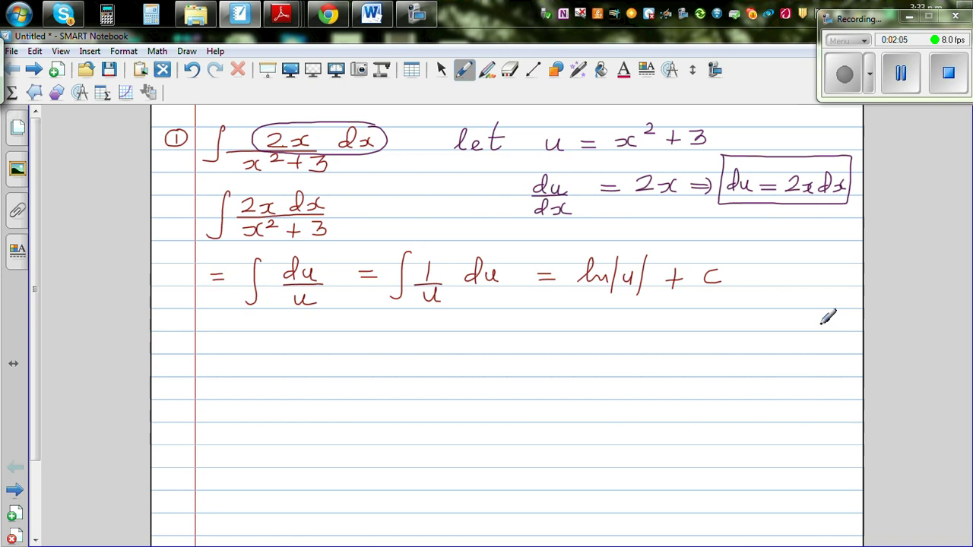
In purple, circle the integrand labelled f'(x) and circle the answer ln|u| + C as f(x)
{"action": "left_click", "coordinate": [463, 70]}
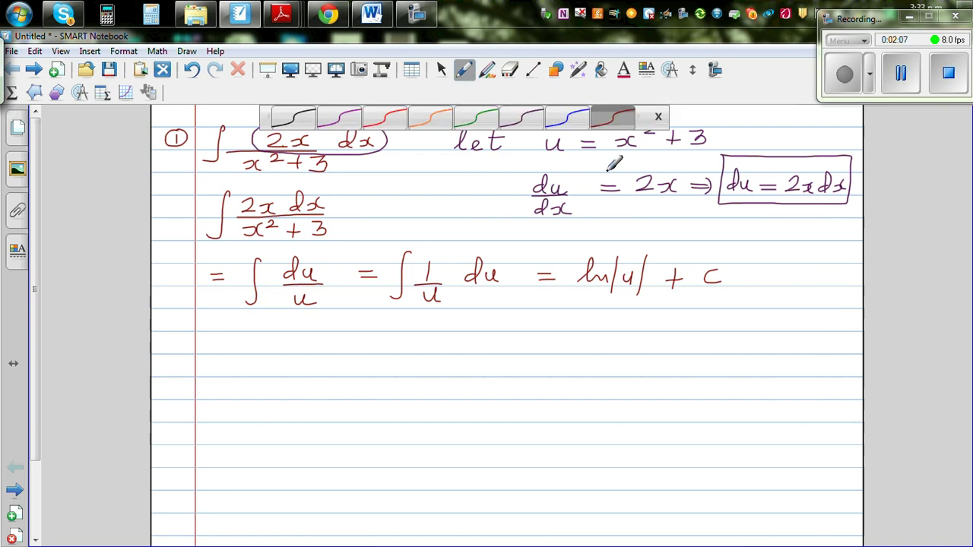
{"action": "left_click", "coordinate": [335, 124]}
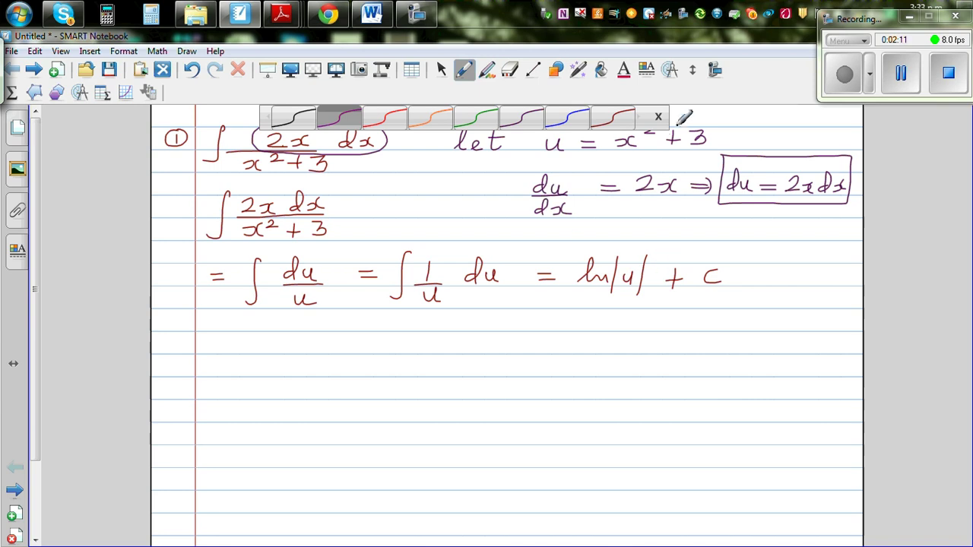
{"action": "left_click", "coordinate": [658, 118]}
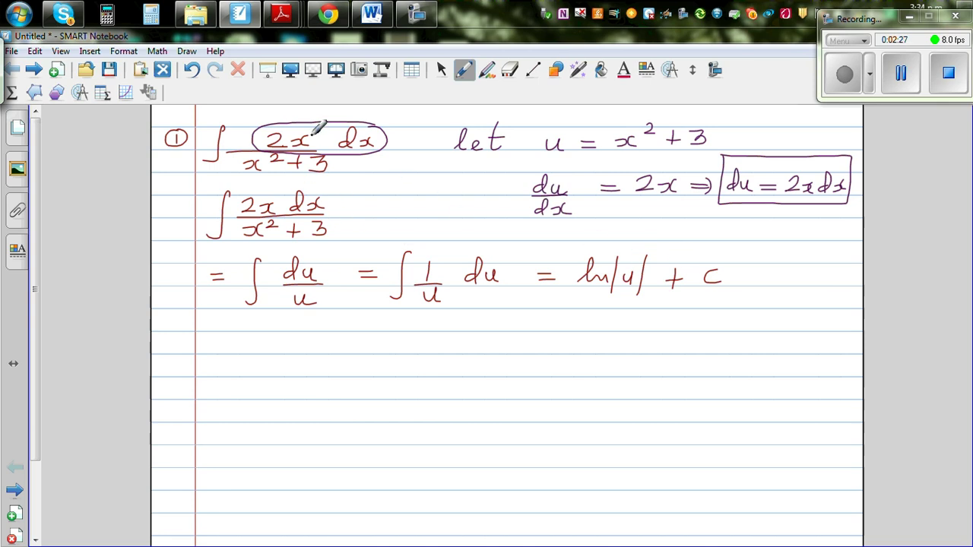
{"action": "mouse_move", "coordinate": [260, 116]}
{"action": "left_mouse_down"}
{"action": "mouse_move", "coordinate": [237, 145]}
{"action": "mouse_move", "coordinate": [240, 169]}
{"action": "mouse_move", "coordinate": [334, 177]}
{"action": "mouse_move", "coordinate": [344, 156]}
{"action": "mouse_move", "coordinate": [317, 118]}
{"action": "mouse_move", "coordinate": [279, 109]}
{"action": "mouse_move", "coordinate": [260, 123]}
{"action": "left_mouse_up"}
{"action": "mouse_move", "coordinate": [341, 168]}
{"action": "left_mouse_down"}
{"action": "mouse_move", "coordinate": [374, 167]}
{"action": "mouse_move", "coordinate": [386, 196]}
{"action": "left_mouse_up"}
{"action": "mouse_move", "coordinate": [403, 162]}
{"action": "left_mouse_down"}
{"action": "mouse_move", "coordinate": [415, 185]}
{"action": "mouse_move", "coordinate": [453, 187]}
{"action": "left_mouse_up"}
{"action": "mouse_move", "coordinate": [726, 252]}
{"action": "left_mouse_down"}
{"action": "mouse_move", "coordinate": [602, 246]}
{"action": "mouse_move", "coordinate": [563, 267]}
{"action": "mouse_move", "coordinate": [609, 296]}
{"action": "mouse_move", "coordinate": [673, 300]}
{"action": "mouse_move", "coordinate": [736, 288]}
{"action": "mouse_move", "coordinate": [732, 252]}
{"action": "mouse_move", "coordinate": [718, 253]}
{"action": "mouse_move", "coordinate": [774, 247]}
{"action": "mouse_move", "coordinate": [765, 252]}
{"action": "mouse_move", "coordinate": [787, 262]}
{"action": "mouse_move", "coordinate": [783, 243]}
{"action": "mouse_move", "coordinate": [829, 242]}
{"action": "mouse_move", "coordinate": [843, 231]}
{"action": "mouse_move", "coordinate": [845, 254]}
{"action": "left_mouse_up"}
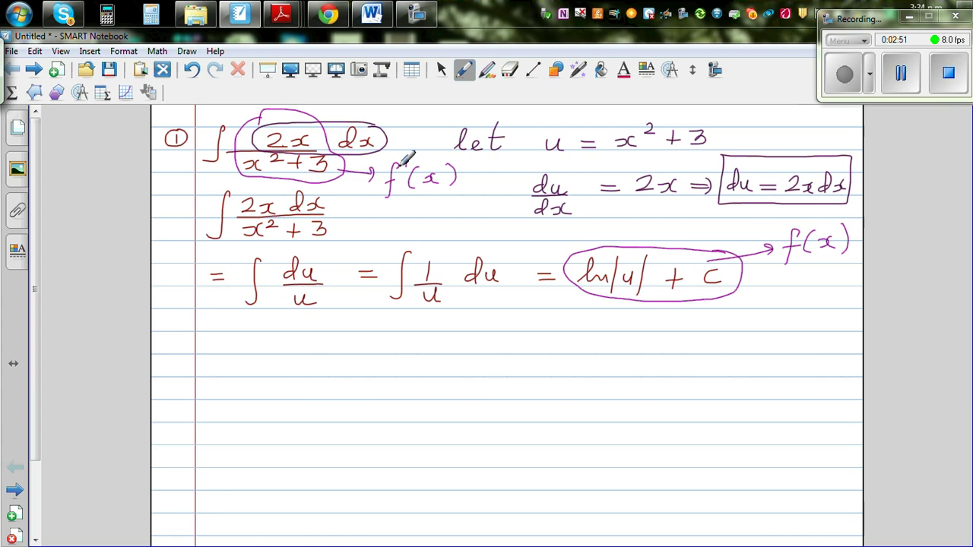
Switch to the blue pen and begin the check d/dx[ln below the working
{"action": "left_click", "coordinate": [465, 70]}
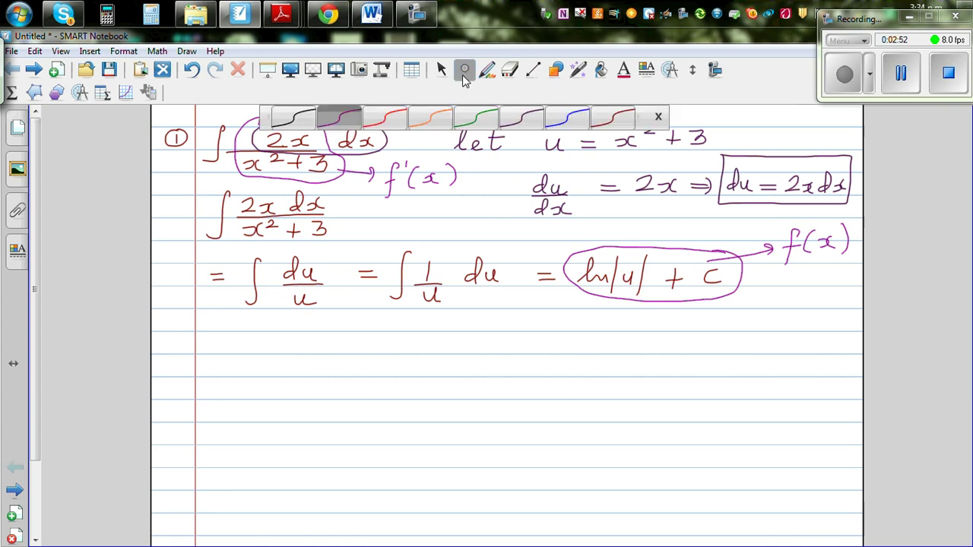
{"action": "left_click", "coordinate": [518, 123]}
{"action": "left_click", "coordinate": [566, 121]}
{"action": "mouse_move", "coordinate": [219, 343]}
{"action": "left_mouse_down"}
{"action": "mouse_move", "coordinate": [202, 370]}
{"action": "mouse_move", "coordinate": [233, 375]}
{"action": "mouse_move", "coordinate": [220, 389]}
{"action": "mouse_move", "coordinate": [222, 375]}
{"action": "mouse_move", "coordinate": [239, 393]}
{"action": "left_mouse_up"}
{"action": "mouse_move", "coordinate": [263, 339]}
{"action": "left_mouse_down"}
{"action": "mouse_move", "coordinate": [253, 400]}
{"action": "mouse_move", "coordinate": [300, 351]}
{"action": "mouse_move", "coordinate": [295, 368]}
{"action": "mouse_move", "coordinate": [307, 363]}
{"action": "mouse_move", "coordinate": [325, 380]}
{"action": "left_mouse_up"}
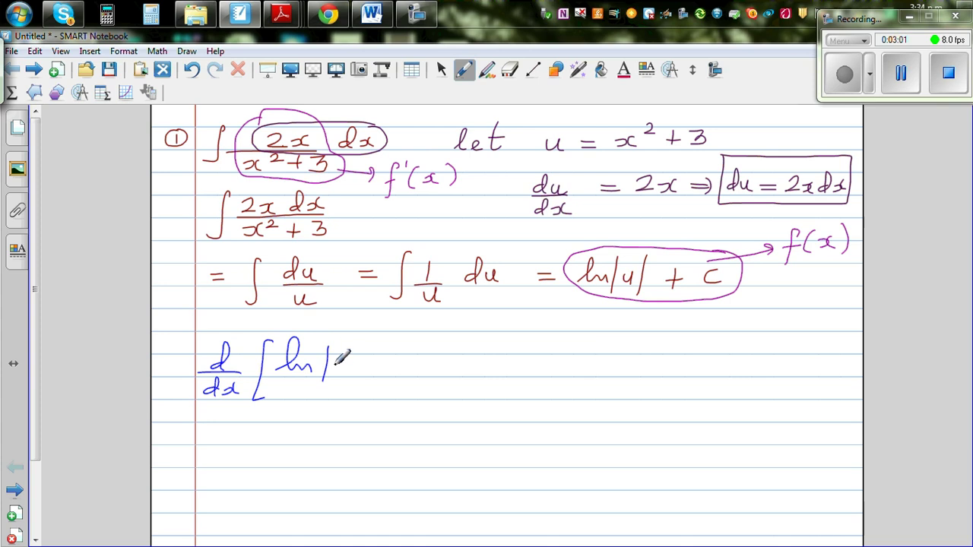
In red ink, write = ln|x²+3| + c beneath ln|u| + C
{"action": "left_click", "coordinate": [465, 70]}
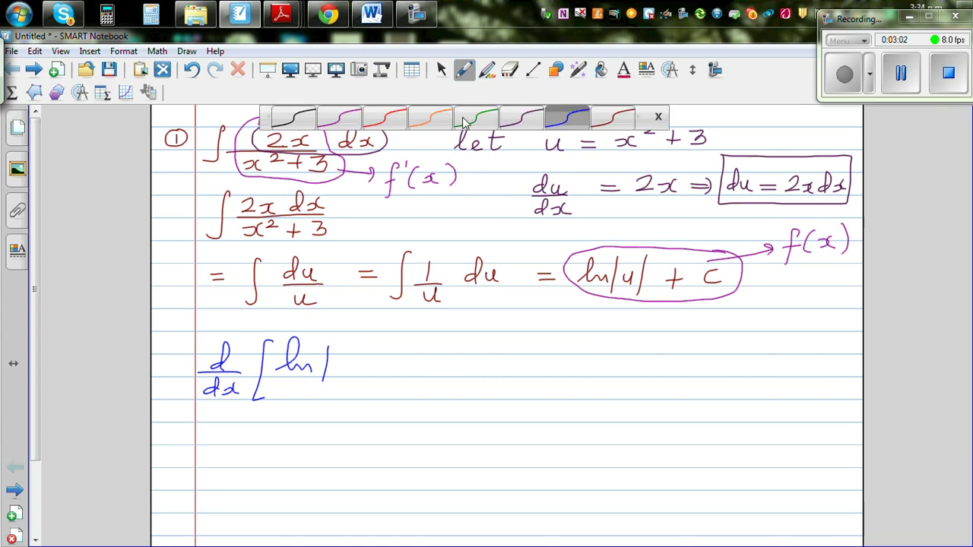
{"action": "left_click", "coordinate": [614, 118]}
{"action": "mouse_move", "coordinate": [551, 321]}
{"action": "left_mouse_down"}
{"action": "mouse_move", "coordinate": [638, 335]}
{"action": "mouse_move", "coordinate": [685, 313]}
{"action": "mouse_move", "coordinate": [708, 320]}
{"action": "mouse_move", "coordinate": [699, 329]}
{"action": "mouse_move", "coordinate": [727, 316]}
{"action": "mouse_move", "coordinate": [714, 326]}
{"action": "mouse_move", "coordinate": [732, 332]}
{"action": "mouse_move", "coordinate": [774, 319]}
{"action": "mouse_move", "coordinate": [763, 329]}
{"action": "left_mouse_up"}
{"action": "left_click_drag", "start_coordinate": [794, 315], "coordinate": [799, 321]}
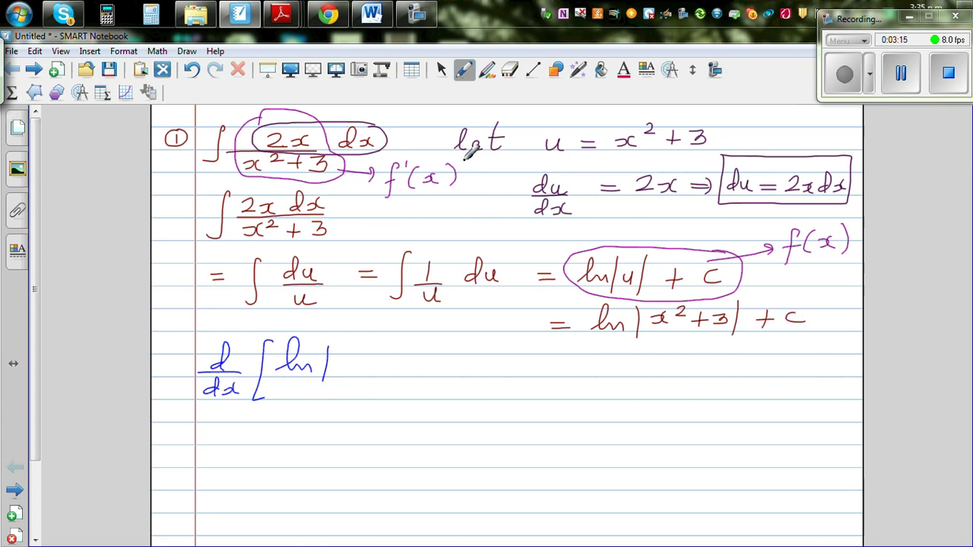
In blue, complete d/dx[ln|x²+3| + c] followed by an equals sign
{"action": "left_click", "coordinate": [464, 69]}
{"action": "left_click", "coordinate": [568, 120]}
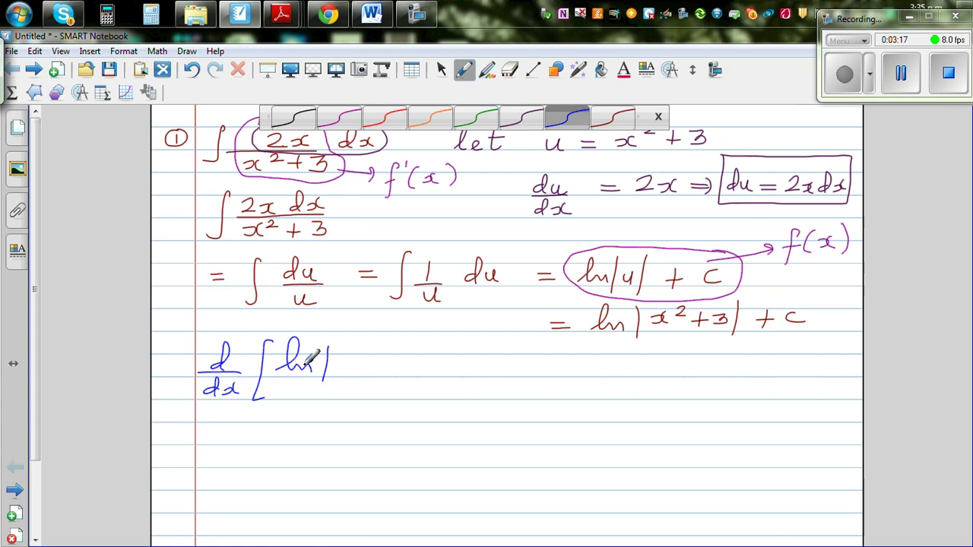
{"action": "mouse_move", "coordinate": [349, 356]}
{"action": "left_mouse_down"}
{"action": "mouse_move", "coordinate": [389, 344]}
{"action": "mouse_move", "coordinate": [382, 356]}
{"action": "mouse_move", "coordinate": [418, 364]}
{"action": "left_mouse_up"}
{"action": "left_click_drag", "start_coordinate": [409, 357], "coordinate": [408, 372]}
{"action": "left_click_drag", "start_coordinate": [444, 355], "coordinate": [435, 371]}
{"action": "mouse_move", "coordinate": [450, 336]}
{"action": "left_mouse_down"}
{"action": "mouse_move", "coordinate": [450, 377]}
{"action": "mouse_move", "coordinate": [487, 359]}
{"action": "mouse_move", "coordinate": [478, 370]}
{"action": "mouse_move", "coordinate": [522, 366]}
{"action": "mouse_move", "coordinate": [509, 396]}
{"action": "left_mouse_up"}
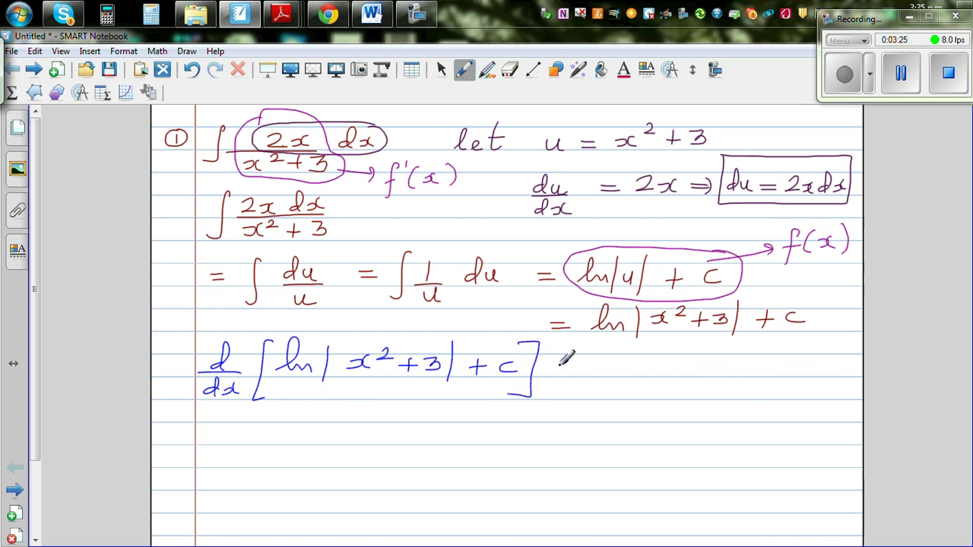
{"action": "left_click", "coordinate": [557, 366]}
{"action": "left_click_drag", "start_coordinate": [558, 366], "coordinate": [580, 374]}
Write 1/(x²+3) × 2x, simplifying to 2x/(x²+3) on the line below
{"action": "mouse_move", "coordinate": [625, 356]}
{"action": "left_mouse_down"}
{"action": "mouse_move", "coordinate": [626, 376]}
{"action": "mouse_move", "coordinate": [663, 375]}
{"action": "left_mouse_up"}
{"action": "mouse_move", "coordinate": [606, 384]}
{"action": "left_mouse_down"}
{"action": "mouse_move", "coordinate": [642, 380]}
{"action": "mouse_move", "coordinate": [634, 386]}
{"action": "mouse_move", "coordinate": [670, 390]}
{"action": "mouse_move", "coordinate": [661, 394]}
{"action": "mouse_move", "coordinate": [689, 378]}
{"action": "mouse_move", "coordinate": [696, 397]}
{"action": "mouse_move", "coordinate": [686, 413]}
{"action": "mouse_move", "coordinate": [744, 373]}
{"action": "left_mouse_up"}
{"action": "left_click_drag", "start_coordinate": [743, 365], "coordinate": [734, 374]}
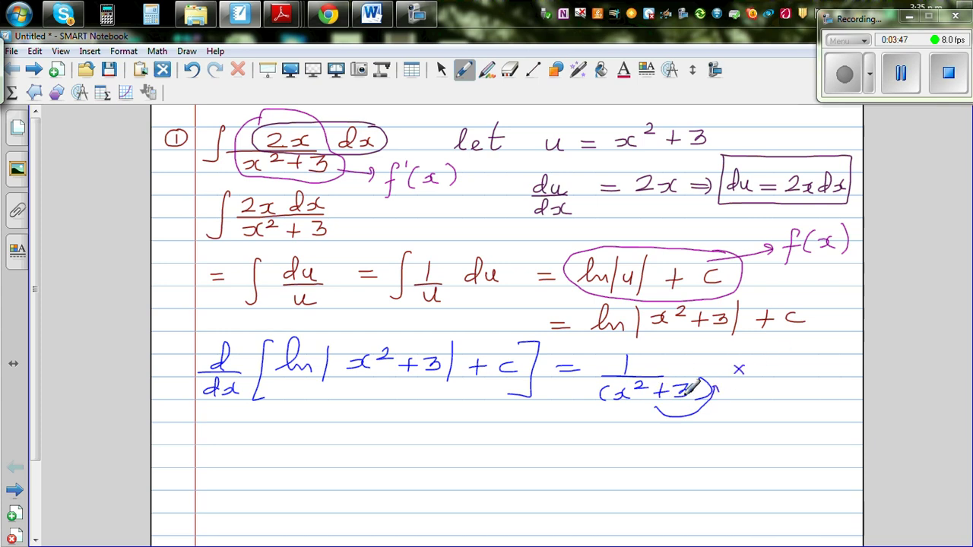
{"action": "mouse_move", "coordinate": [784, 357]}
{"action": "left_mouse_down"}
{"action": "mouse_move", "coordinate": [791, 373]}
{"action": "mouse_move", "coordinate": [815, 373]}
{"action": "left_mouse_up"}
{"action": "left_click_drag", "start_coordinate": [607, 451], "coordinate": [634, 452]}
{"action": "mouse_move", "coordinate": [607, 457]}
{"action": "left_mouse_down"}
{"action": "mouse_move", "coordinate": [719, 458]}
{"action": "mouse_move", "coordinate": [727, 448]}
{"action": "mouse_move", "coordinate": [725, 459]}
{"action": "mouse_move", "coordinate": [749, 465]}
{"action": "left_mouse_up"}
{"action": "mouse_move", "coordinate": [684, 469]}
{"action": "left_mouse_down"}
{"action": "mouse_move", "coordinate": [682, 484]}
{"action": "mouse_move", "coordinate": [749, 480]}
{"action": "left_mouse_up"}
{"action": "mouse_move", "coordinate": [742, 474]}
{"action": "left_mouse_down"}
{"action": "mouse_move", "coordinate": [741, 487]}
{"action": "mouse_move", "coordinate": [777, 486]}
{"action": "left_mouse_up"}
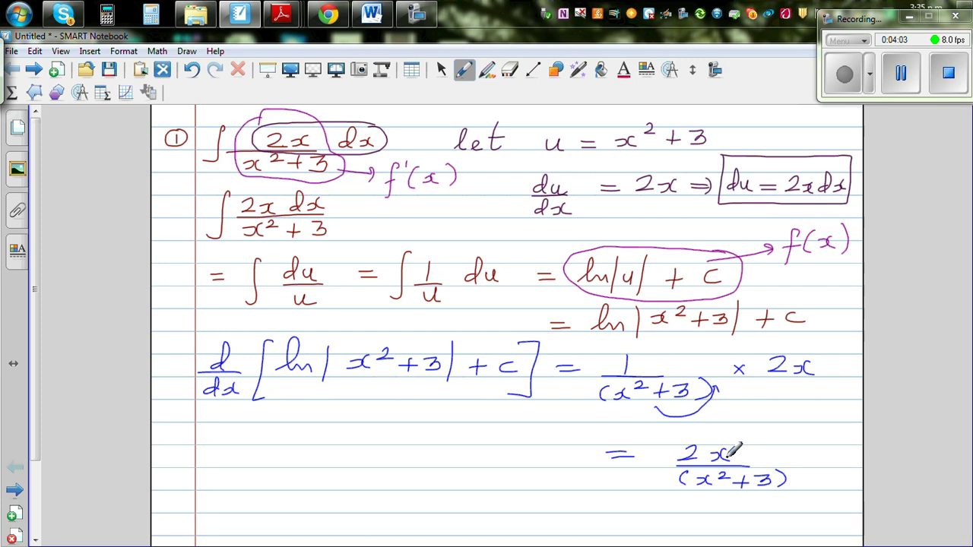
Stamp a smiley beside the result with the Creative Pen, then return to dark purple ink
{"action": "left_click", "coordinate": [487, 76]}
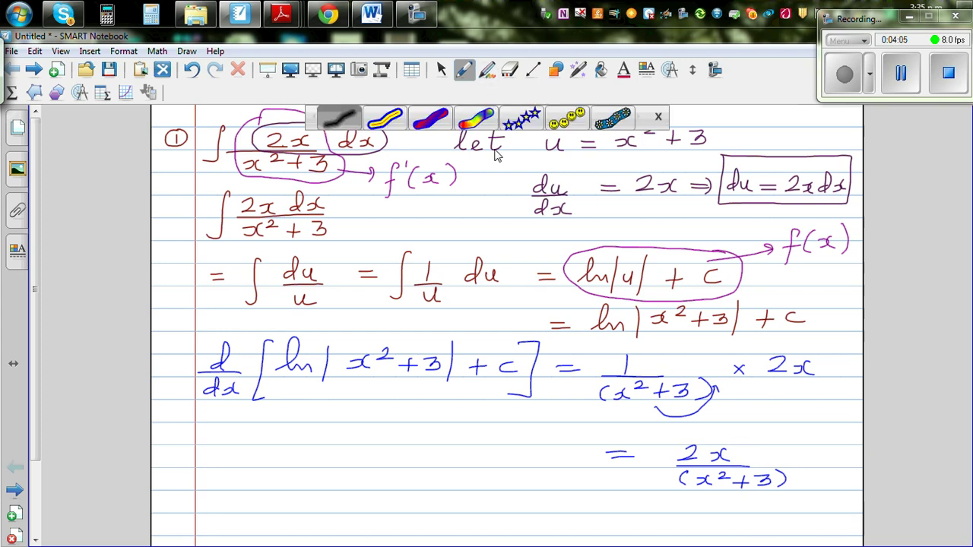
{"action": "left_click", "coordinate": [563, 122]}
{"action": "left_click", "coordinate": [794, 450]}
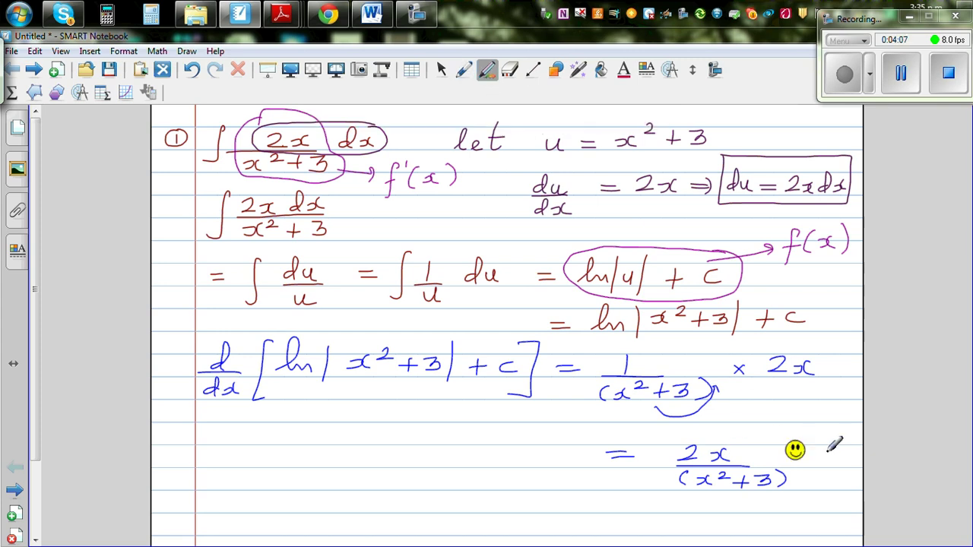
{"action": "left_click", "coordinate": [465, 71]}
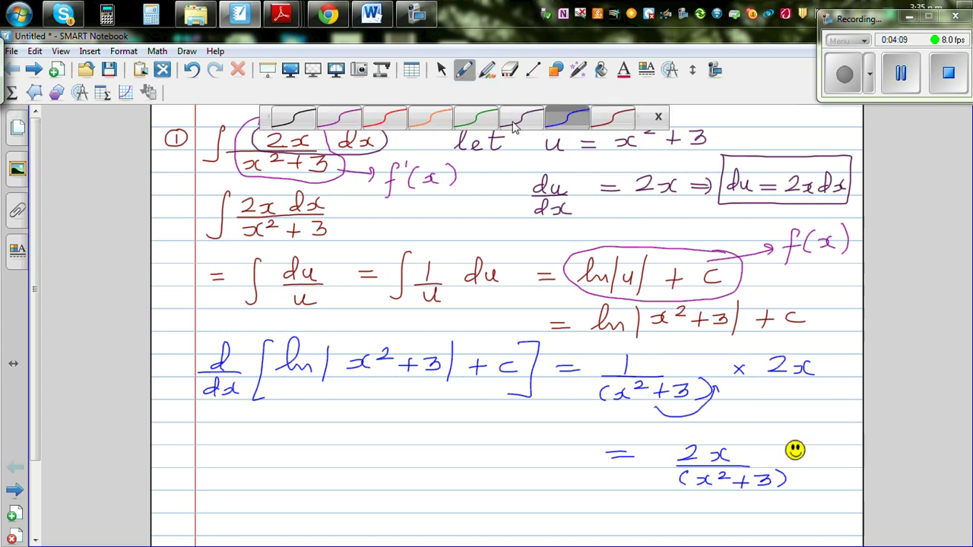
{"action": "left_click", "coordinate": [520, 119]}
On problem 2's page, write u = 2x³+4x²−2x in dark red below the integral
{"action": "left_click", "coordinate": [15, 490]}
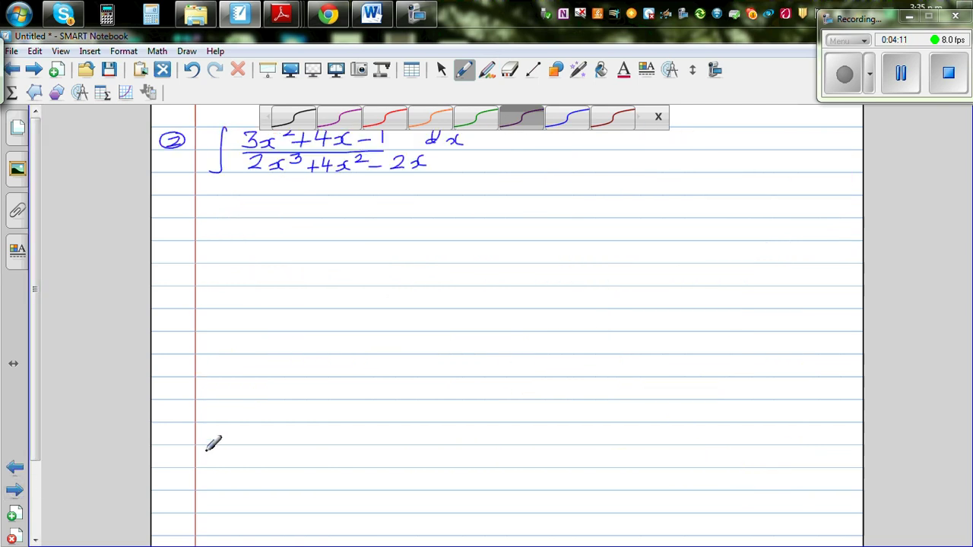
{"action": "left_click", "coordinate": [610, 124]}
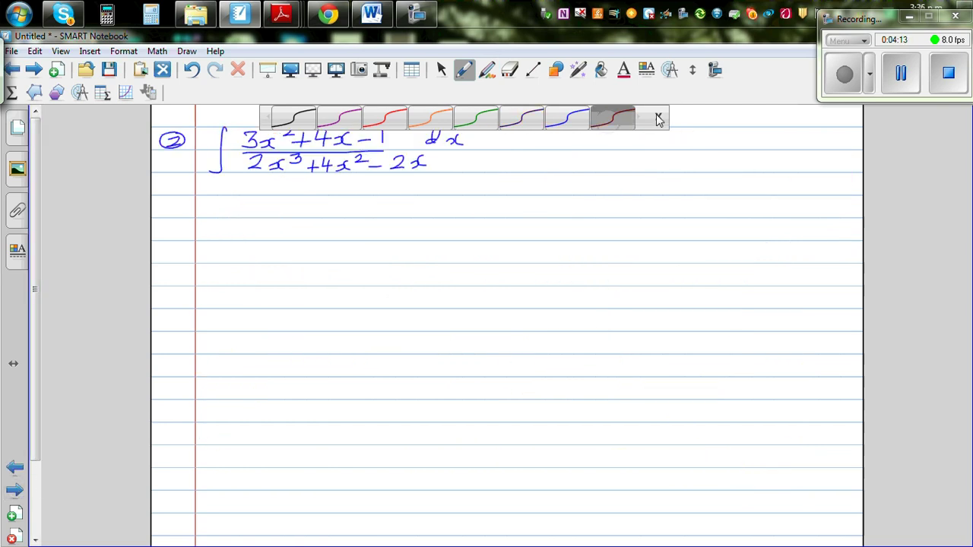
{"action": "left_click", "coordinate": [658, 117]}
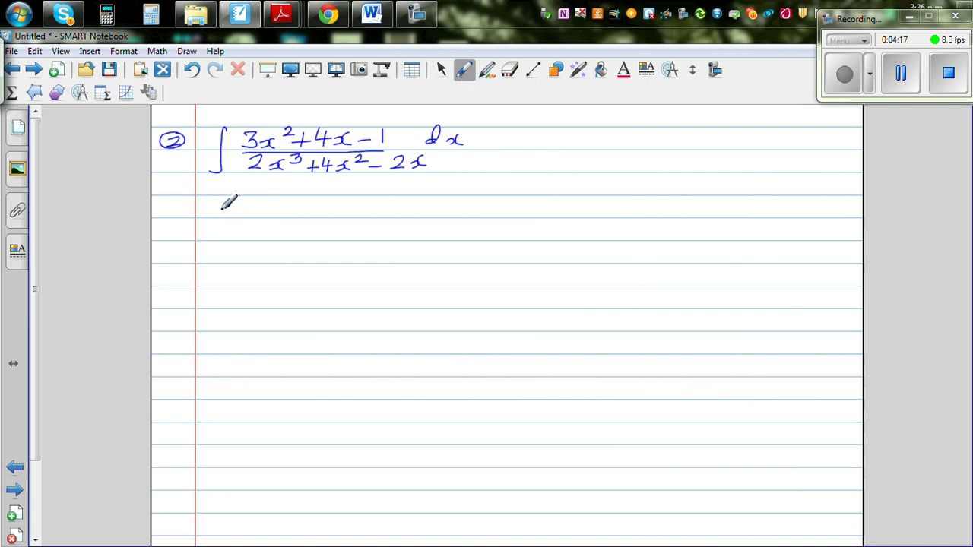
{"action": "mouse_move", "coordinate": [214, 203]}
{"action": "left_mouse_down"}
{"action": "mouse_move", "coordinate": [298, 202]}
{"action": "mouse_move", "coordinate": [285, 216]}
{"action": "mouse_move", "coordinate": [327, 206]}
{"action": "mouse_move", "coordinate": [331, 214]}
{"action": "mouse_move", "coordinate": [344, 196]}
{"action": "mouse_move", "coordinate": [337, 203]}
{"action": "mouse_move", "coordinate": [397, 199]}
{"action": "mouse_move", "coordinate": [417, 211]}
{"action": "mouse_move", "coordinate": [436, 199]}
{"action": "mouse_move", "coordinate": [470, 210]}
{"action": "mouse_move", "coordinate": [515, 214]}
{"action": "left_mouse_up"}
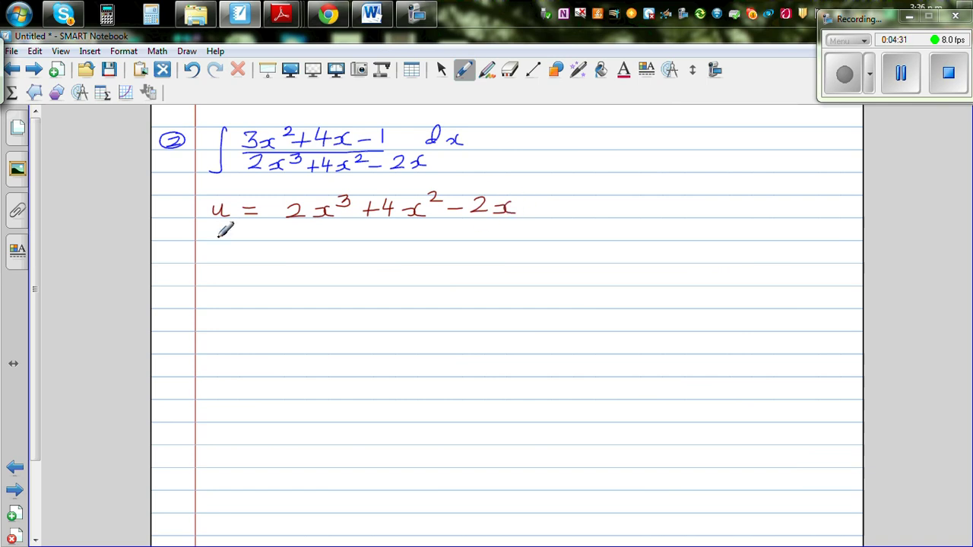
Write du/dx = 6x²+8x−2 = 2(3x²+4x−1)
{"action": "mouse_move", "coordinate": [215, 232]}
{"action": "left_mouse_down"}
{"action": "mouse_move", "coordinate": [205, 258]}
{"action": "mouse_move", "coordinate": [229, 247]}
{"action": "mouse_move", "coordinate": [233, 259]}
{"action": "mouse_move", "coordinate": [285, 241]}
{"action": "left_mouse_up"}
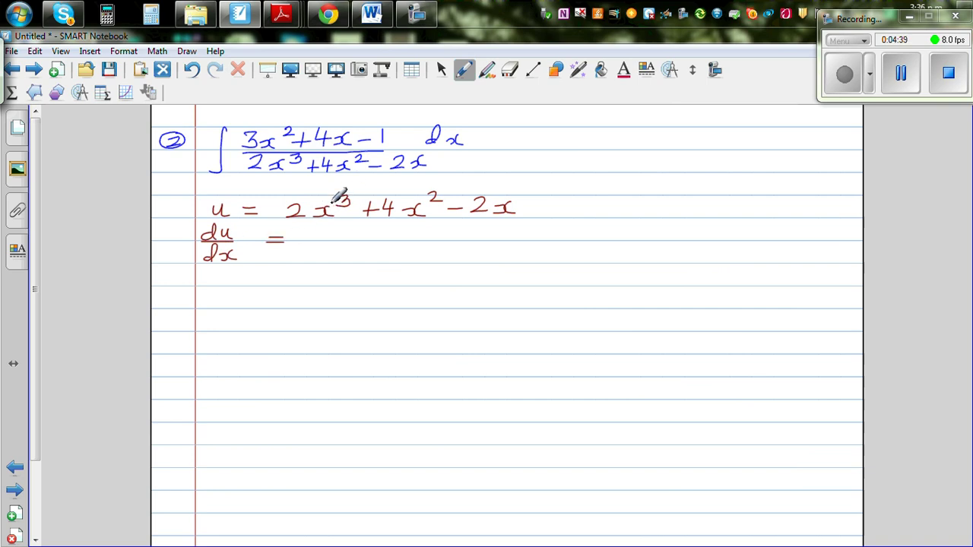
{"action": "mouse_move", "coordinate": [307, 224]}
{"action": "left_mouse_down"}
{"action": "mouse_move", "coordinate": [307, 235]}
{"action": "mouse_move", "coordinate": [332, 238]}
{"action": "mouse_move", "coordinate": [350, 227]}
{"action": "mouse_move", "coordinate": [380, 232]}
{"action": "mouse_move", "coordinate": [371, 239]}
{"action": "mouse_move", "coordinate": [413, 227]}
{"action": "mouse_move", "coordinate": [497, 237]}
{"action": "left_mouse_up"}
{"action": "left_click", "coordinate": [401, 228]}
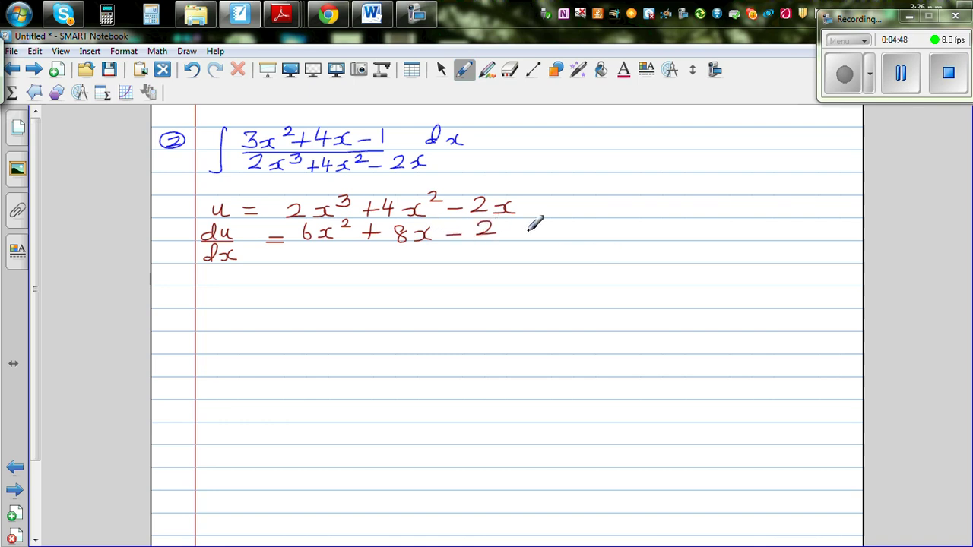
{"action": "left_click_drag", "start_coordinate": [531, 225], "coordinate": [549, 225]}
{"action": "mouse_move", "coordinate": [531, 232]}
{"action": "left_mouse_down"}
{"action": "mouse_move", "coordinate": [615, 235]}
{"action": "mouse_move", "coordinate": [643, 221]}
{"action": "mouse_move", "coordinate": [632, 236]}
{"action": "mouse_move", "coordinate": [667, 236]}
{"action": "mouse_move", "coordinate": [681, 216]}
{"action": "mouse_move", "coordinate": [711, 228]}
{"action": "mouse_move", "coordinate": [703, 236]}
{"action": "mouse_move", "coordinate": [731, 229]}
{"action": "left_mouse_up"}
{"action": "mouse_move", "coordinate": [726, 219]}
{"action": "left_mouse_down"}
{"action": "mouse_move", "coordinate": [727, 237]}
{"action": "mouse_move", "coordinate": [774, 229]}
{"action": "mouse_move", "coordinate": [797, 239]}
{"action": "left_mouse_up"}
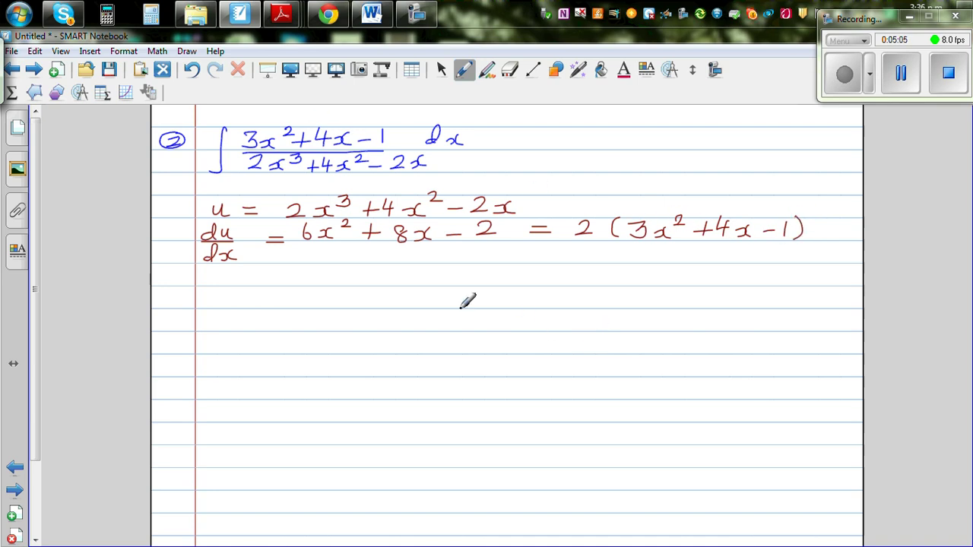
Rewrite du/dx = 2(3x²+4x−1) and multiply both sides by ½
{"action": "mouse_move", "coordinate": [272, 273]}
{"action": "left_mouse_down"}
{"action": "mouse_move", "coordinate": [266, 280]}
{"action": "mouse_move", "coordinate": [301, 287]}
{"action": "left_mouse_up"}
{"action": "mouse_move", "coordinate": [280, 292]}
{"action": "left_mouse_down"}
{"action": "mouse_move", "coordinate": [271, 298]}
{"action": "mouse_move", "coordinate": [301, 301]}
{"action": "left_mouse_up"}
{"action": "mouse_move", "coordinate": [347, 276]}
{"action": "left_mouse_down"}
{"action": "mouse_move", "coordinate": [399, 265]}
{"action": "mouse_move", "coordinate": [404, 276]}
{"action": "mouse_move", "coordinate": [430, 281]}
{"action": "left_mouse_up"}
{"action": "mouse_move", "coordinate": [441, 274]}
{"action": "left_mouse_down"}
{"action": "mouse_move", "coordinate": [472, 267]}
{"action": "mouse_move", "coordinate": [498, 276]}
{"action": "mouse_move", "coordinate": [488, 285]}
{"action": "mouse_move", "coordinate": [558, 277]}
{"action": "mouse_move", "coordinate": [581, 287]}
{"action": "left_mouse_up"}
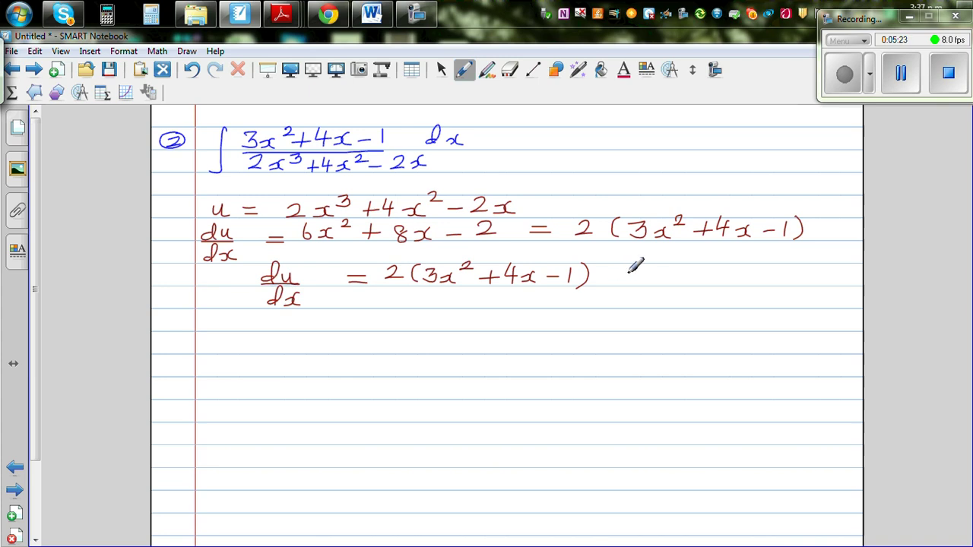
{"action": "mouse_move", "coordinate": [619, 269]}
{"action": "left_mouse_down"}
{"action": "mouse_move", "coordinate": [666, 287]}
{"action": "mouse_move", "coordinate": [675, 304]}
{"action": "left_mouse_up"}
{"action": "left_click_drag", "start_coordinate": [246, 272], "coordinate": [257, 283]}
{"action": "mouse_move", "coordinate": [258, 272]}
{"action": "left_mouse_down"}
{"action": "mouse_move", "coordinate": [246, 284]}
{"action": "mouse_move", "coordinate": [222, 281]}
{"action": "mouse_move", "coordinate": [235, 284]}
{"action": "mouse_move", "coordinate": [239, 307]}
{"action": "left_mouse_up"}
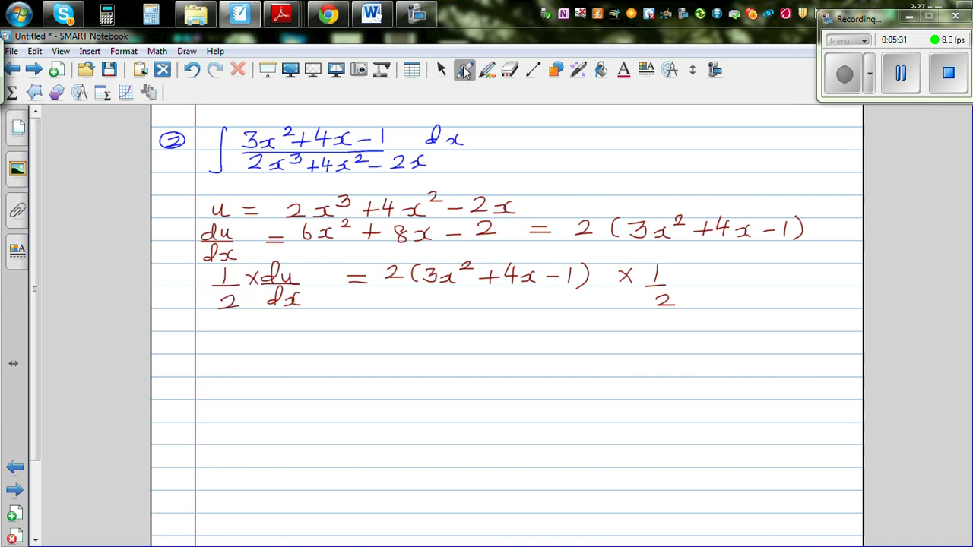
With red ink, cross out the 2 before the bracket and the 2 under ½
{"action": "left_click", "coordinate": [465, 70]}
{"action": "left_click", "coordinate": [523, 122]}
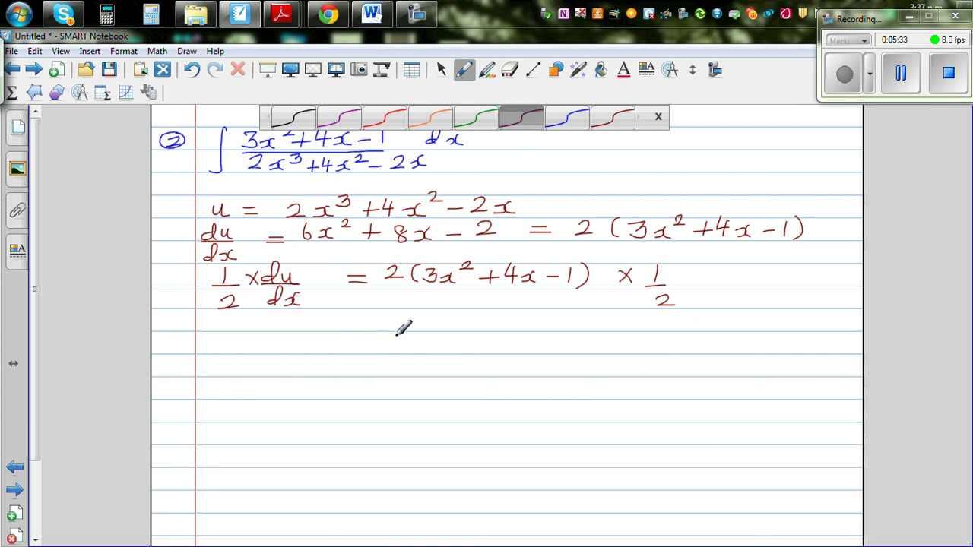
{"action": "left_click", "coordinate": [386, 121]}
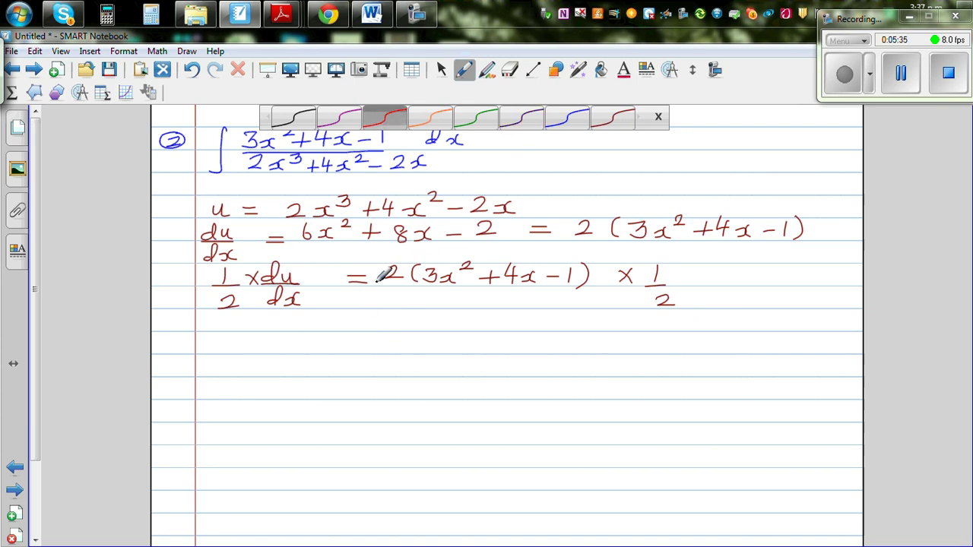
{"action": "left_click_drag", "start_coordinate": [377, 281], "coordinate": [422, 262]}
{"action": "left_click_drag", "start_coordinate": [652, 307], "coordinate": [693, 293]}
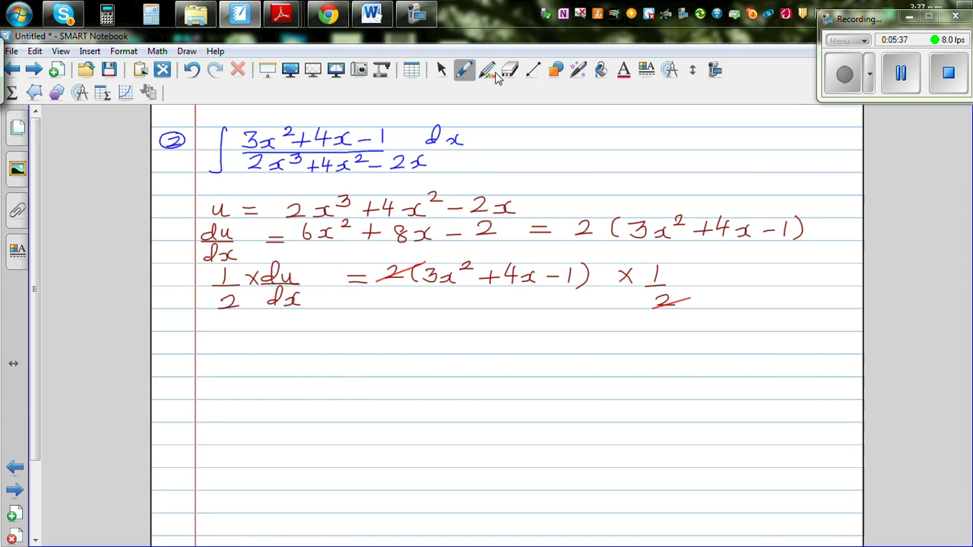
Write ½ du = (3x²+4x−1)dx, box it, and circle the integral's numerator and dx
{"action": "left_click", "coordinate": [464, 71]}
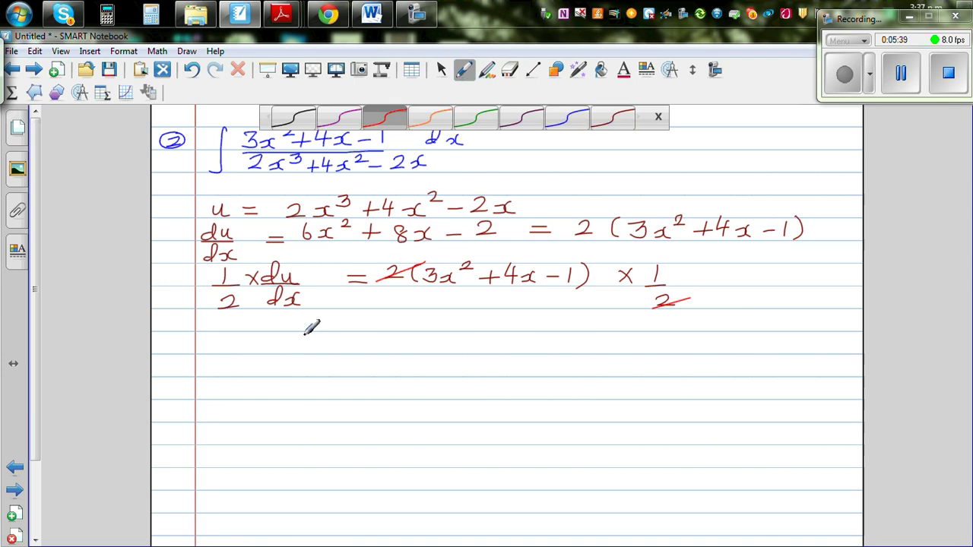
{"action": "mouse_move", "coordinate": [253, 335]}
{"action": "left_mouse_down"}
{"action": "mouse_move", "coordinate": [248, 361]}
{"action": "mouse_move", "coordinate": [262, 358]}
{"action": "mouse_move", "coordinate": [260, 369]}
{"action": "mouse_move", "coordinate": [301, 327]}
{"action": "mouse_move", "coordinate": [299, 351]}
{"action": "mouse_move", "coordinate": [315, 339]}
{"action": "mouse_move", "coordinate": [394, 342]}
{"action": "left_mouse_up"}
{"action": "left_click_drag", "start_coordinate": [365, 350], "coordinate": [395, 349]}
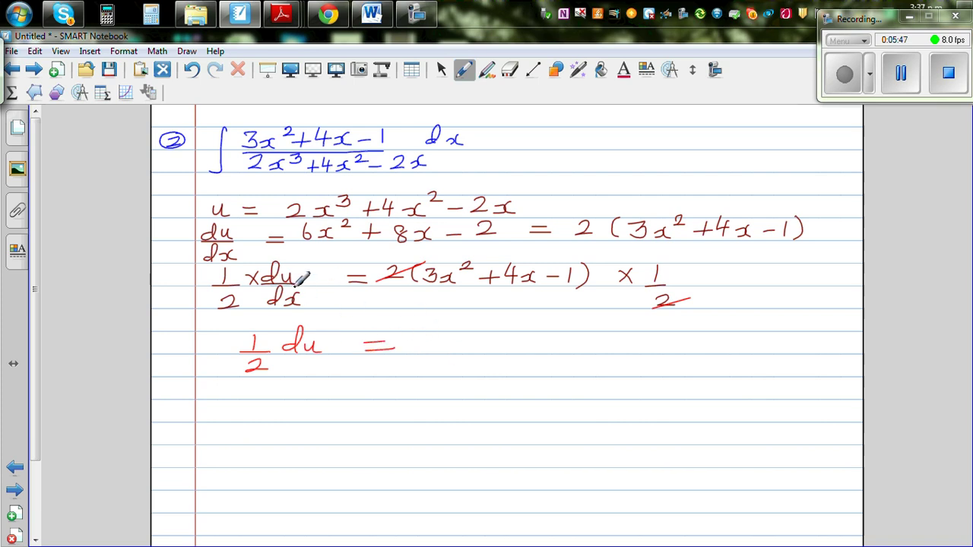
{"action": "mouse_move", "coordinate": [416, 334]}
{"action": "left_mouse_down"}
{"action": "mouse_move", "coordinate": [413, 351]}
{"action": "mouse_move", "coordinate": [450, 342]}
{"action": "mouse_move", "coordinate": [435, 351]}
{"action": "mouse_move", "coordinate": [474, 351]}
{"action": "mouse_move", "coordinate": [498, 336]}
{"action": "mouse_move", "coordinate": [530, 347]}
{"action": "mouse_move", "coordinate": [521, 354]}
{"action": "mouse_move", "coordinate": [560, 346]}
{"action": "left_mouse_up"}
{"action": "mouse_move", "coordinate": [554, 334]}
{"action": "left_mouse_down"}
{"action": "mouse_move", "coordinate": [552, 351]}
{"action": "mouse_move", "coordinate": [606, 344]}
{"action": "mouse_move", "coordinate": [647, 353]}
{"action": "mouse_move", "coordinate": [662, 326]}
{"action": "mouse_move", "coordinate": [688, 351]}
{"action": "left_mouse_up"}
{"action": "mouse_move", "coordinate": [247, 316]}
{"action": "left_mouse_down"}
{"action": "mouse_move", "coordinate": [235, 381]}
{"action": "mouse_move", "coordinate": [407, 384]}
{"action": "mouse_move", "coordinate": [701, 368]}
{"action": "mouse_move", "coordinate": [714, 324]}
{"action": "mouse_move", "coordinate": [249, 313]}
{"action": "left_mouse_up"}
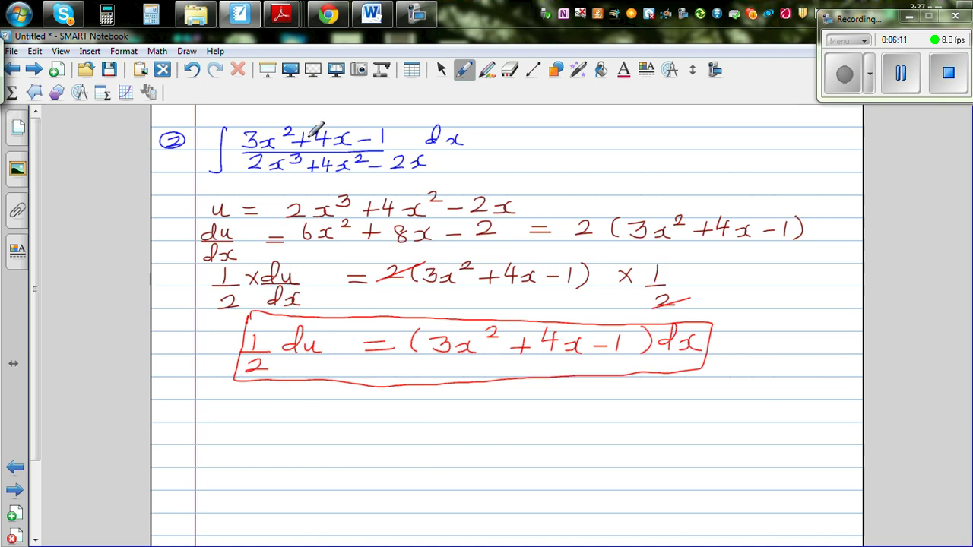
{"action": "mouse_move", "coordinate": [461, 119]}
{"action": "left_mouse_down"}
{"action": "mouse_move", "coordinate": [242, 126]}
{"action": "mouse_move", "coordinate": [251, 142]}
{"action": "mouse_move", "coordinate": [472, 144]}
{"action": "mouse_move", "coordinate": [456, 124]}
{"action": "left_mouse_up"}
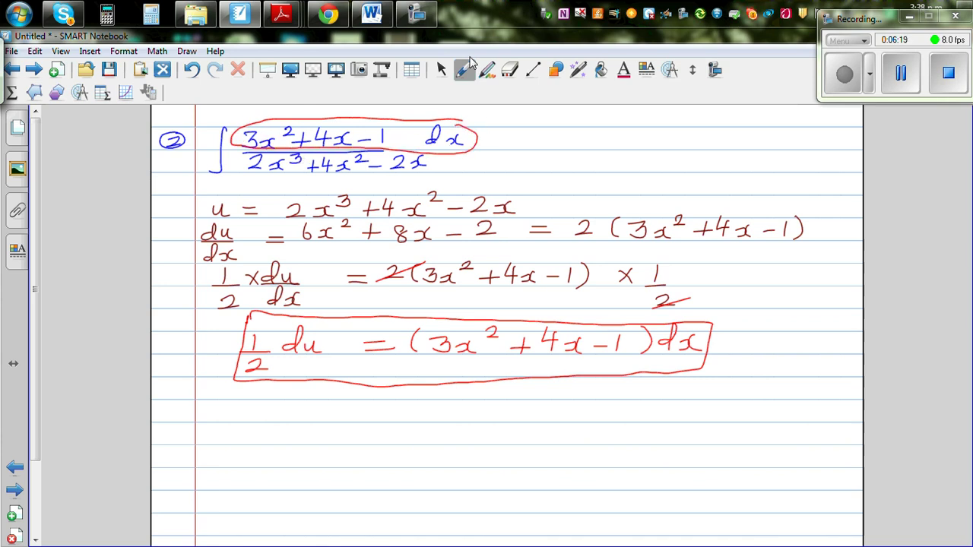
In dark red, draw an integral sign below the box and erase a stray 1
{"action": "left_click", "coordinate": [465, 70]}
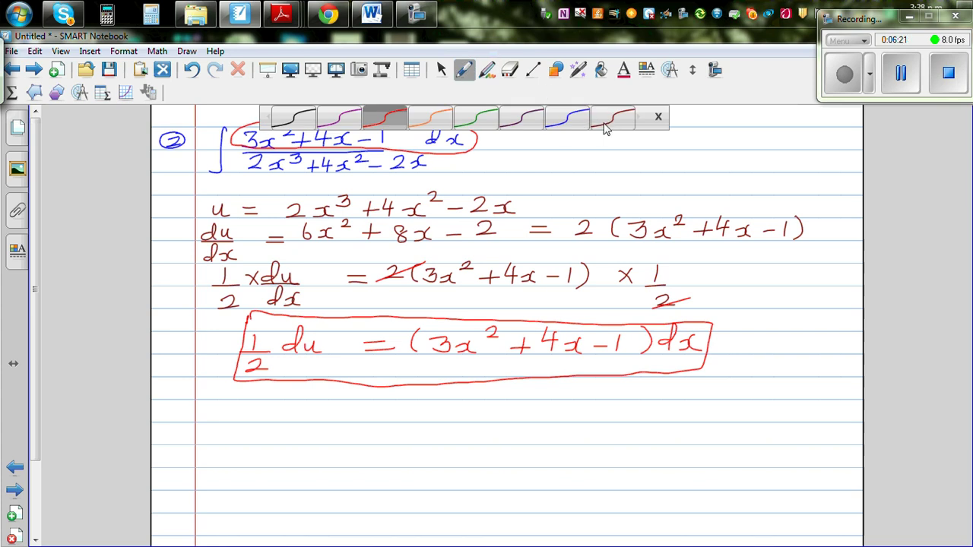
{"action": "left_click", "coordinate": [608, 125]}
{"action": "mouse_move", "coordinate": [227, 394]}
{"action": "left_mouse_down"}
{"action": "mouse_move", "coordinate": [222, 428]}
{"action": "mouse_move", "coordinate": [204, 444]}
{"action": "left_mouse_up"}
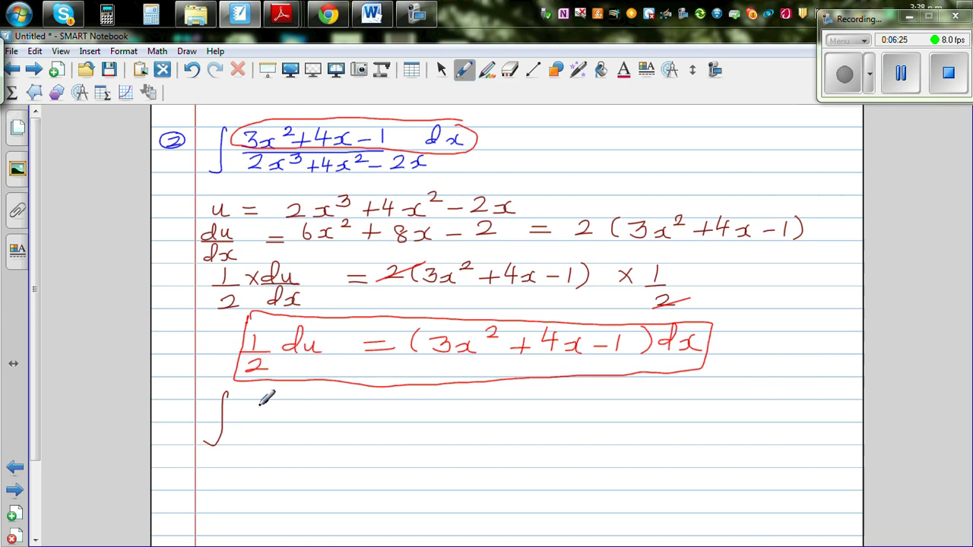
{"action": "left_click_drag", "start_coordinate": [254, 408], "coordinate": [256, 421]}
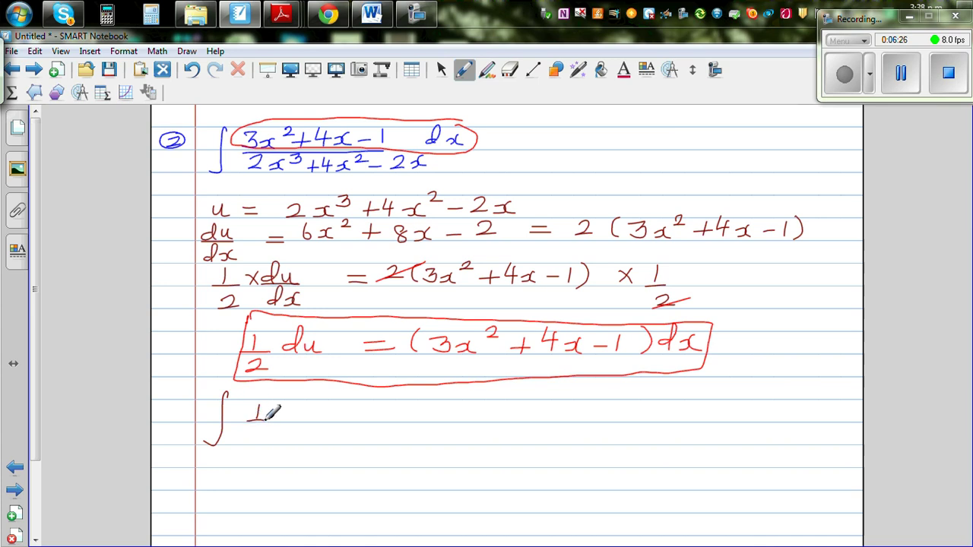
{"action": "left_click", "coordinate": [509, 71]}
{"action": "left_click_drag", "start_coordinate": [262, 414], "coordinate": [260, 417]}
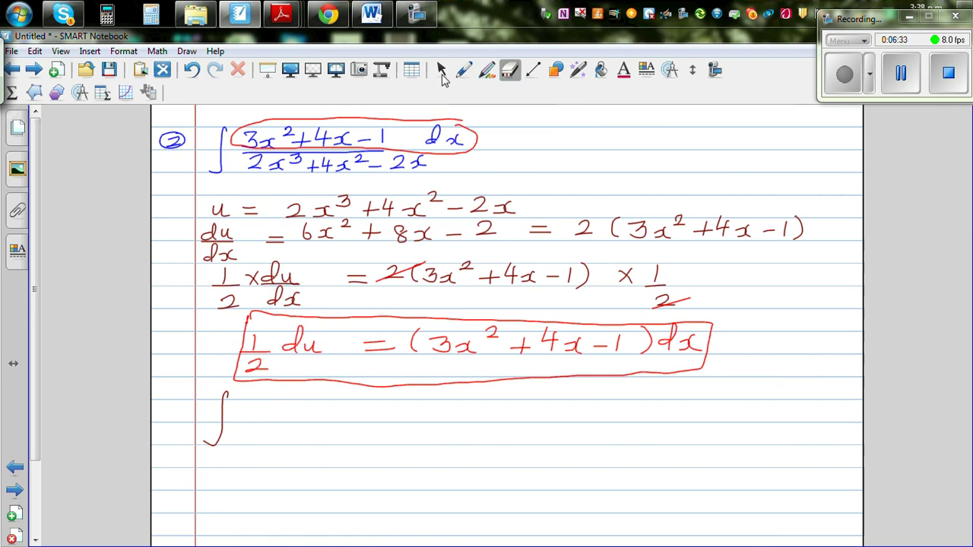
{"action": "left_click", "coordinate": [463, 71]}
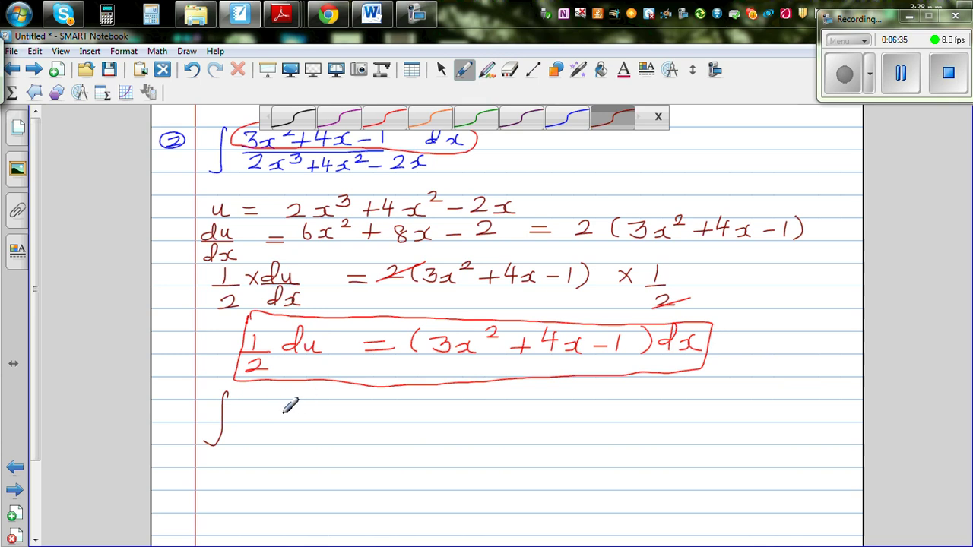
Write ∫1/u · ½ du = ½∫1/u du = ½ ln|u| + c
{"action": "mouse_move", "coordinate": [270, 404]}
{"action": "left_mouse_down"}
{"action": "mouse_move", "coordinate": [256, 419]}
{"action": "mouse_move", "coordinate": [278, 442]}
{"action": "left_mouse_up"}
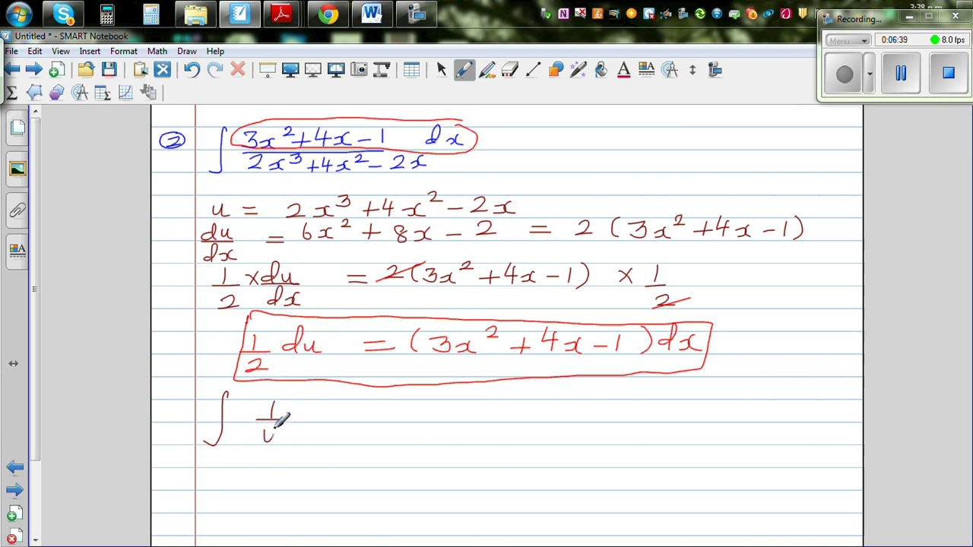
{"action": "left_click_drag", "start_coordinate": [332, 406], "coordinate": [335, 418]}
{"action": "mouse_move", "coordinate": [326, 423]}
{"action": "left_mouse_down"}
{"action": "mouse_move", "coordinate": [380, 395]}
{"action": "mouse_move", "coordinate": [380, 417]}
{"action": "mouse_move", "coordinate": [458, 410]}
{"action": "mouse_move", "coordinate": [447, 417]}
{"action": "mouse_move", "coordinate": [499, 422]}
{"action": "left_mouse_up"}
{"action": "left_click_drag", "start_coordinate": [482, 429], "coordinate": [501, 439]}
{"action": "left_click_drag", "start_coordinate": [529, 396], "coordinate": [512, 444]}
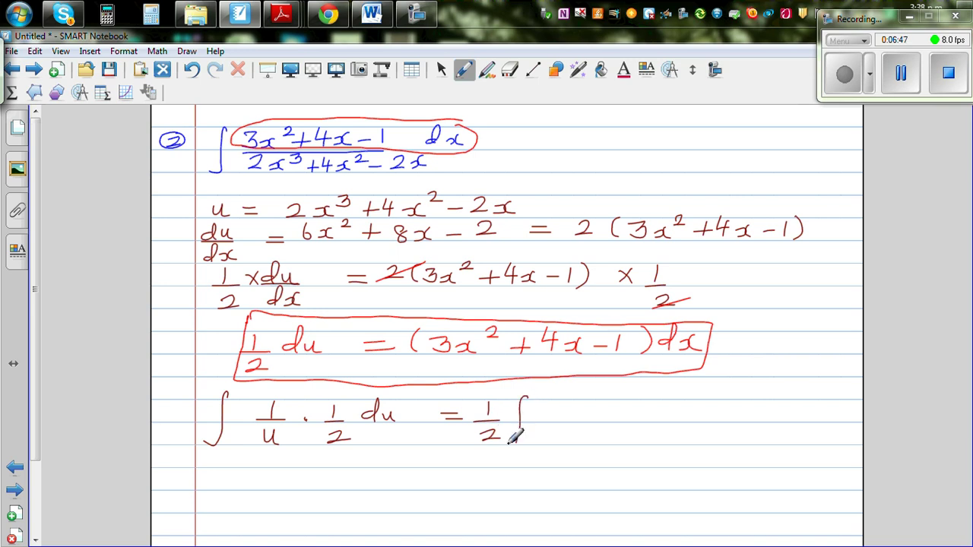
{"action": "left_click_drag", "start_coordinate": [544, 403], "coordinate": [545, 417]}
{"action": "mouse_move", "coordinate": [532, 424]}
{"action": "left_mouse_down"}
{"action": "mouse_move", "coordinate": [591, 397]}
{"action": "mouse_move", "coordinate": [612, 418]}
{"action": "mouse_move", "coordinate": [653, 409]}
{"action": "left_mouse_up"}
{"action": "mouse_move", "coordinate": [636, 418]}
{"action": "left_mouse_down"}
{"action": "mouse_move", "coordinate": [679, 412]}
{"action": "mouse_move", "coordinate": [671, 416]}
{"action": "mouse_move", "coordinate": [693, 439]}
{"action": "left_mouse_up"}
{"action": "mouse_move", "coordinate": [714, 391]}
{"action": "left_mouse_down"}
{"action": "mouse_move", "coordinate": [717, 420]}
{"action": "mouse_move", "coordinate": [740, 426]}
{"action": "mouse_move", "coordinate": [759, 413]}
{"action": "mouse_move", "coordinate": [764, 430]}
{"action": "mouse_move", "coordinate": [799, 414]}
{"action": "mouse_move", "coordinate": [788, 427]}
{"action": "mouse_move", "coordinate": [827, 420]}
{"action": "left_mouse_up"}
Substitute back on a new line: = ½ ln|2x³+4x²−2x| + c
{"action": "left_click_drag", "start_coordinate": [502, 475], "coordinate": [520, 474]}
{"action": "mouse_move", "coordinate": [502, 481]}
{"action": "left_mouse_down"}
{"action": "mouse_move", "coordinate": [544, 497]}
{"action": "mouse_move", "coordinate": [582, 459]}
{"action": "mouse_move", "coordinate": [586, 477]}
{"action": "mouse_move", "coordinate": [613, 475]}
{"action": "mouse_move", "coordinate": [609, 499]}
{"action": "left_mouse_up"}
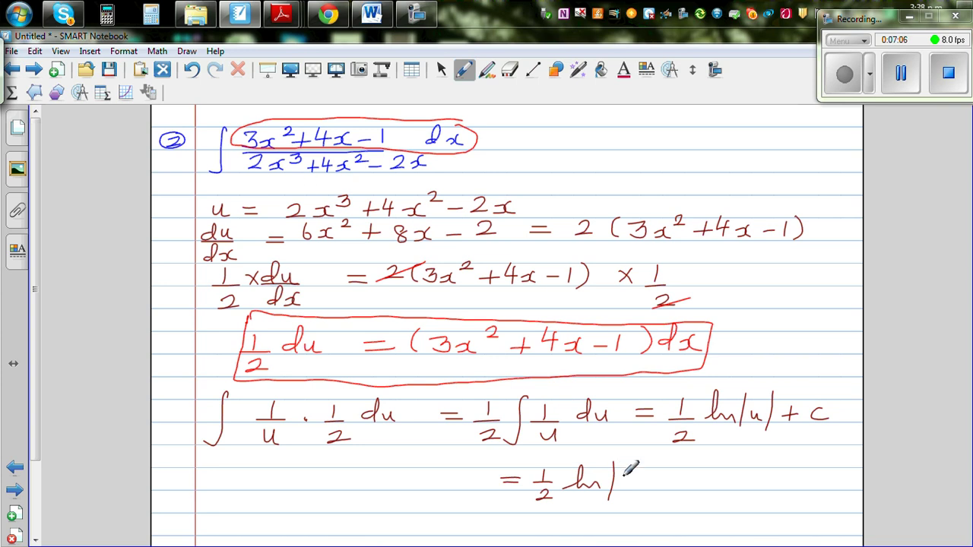
{"action": "mouse_move", "coordinate": [623, 477]}
{"action": "left_mouse_down"}
{"action": "mouse_move", "coordinate": [640, 498]}
{"action": "mouse_move", "coordinate": [658, 495]}
{"action": "left_mouse_up"}
{"action": "mouse_move", "coordinate": [666, 461]}
{"action": "left_mouse_down"}
{"action": "mouse_move", "coordinate": [704, 477]}
{"action": "mouse_move", "coordinate": [679, 481]}
{"action": "mouse_move", "coordinate": [701, 471]}
{"action": "mouse_move", "coordinate": [699, 481]}
{"action": "mouse_move", "coordinate": [713, 468]}
{"action": "mouse_move", "coordinate": [706, 484]}
{"action": "mouse_move", "coordinate": [731, 472]}
{"action": "mouse_move", "coordinate": [737, 481]}
{"action": "mouse_move", "coordinate": [734, 468]}
{"action": "mouse_move", "coordinate": [797, 490]}
{"action": "mouse_move", "coordinate": [822, 480]}
{"action": "left_mouse_up"}
{"action": "mouse_move", "coordinate": [814, 473]}
{"action": "left_mouse_down"}
{"action": "mouse_move", "coordinate": [813, 488]}
{"action": "mouse_move", "coordinate": [834, 483]}
{"action": "left_mouse_up"}
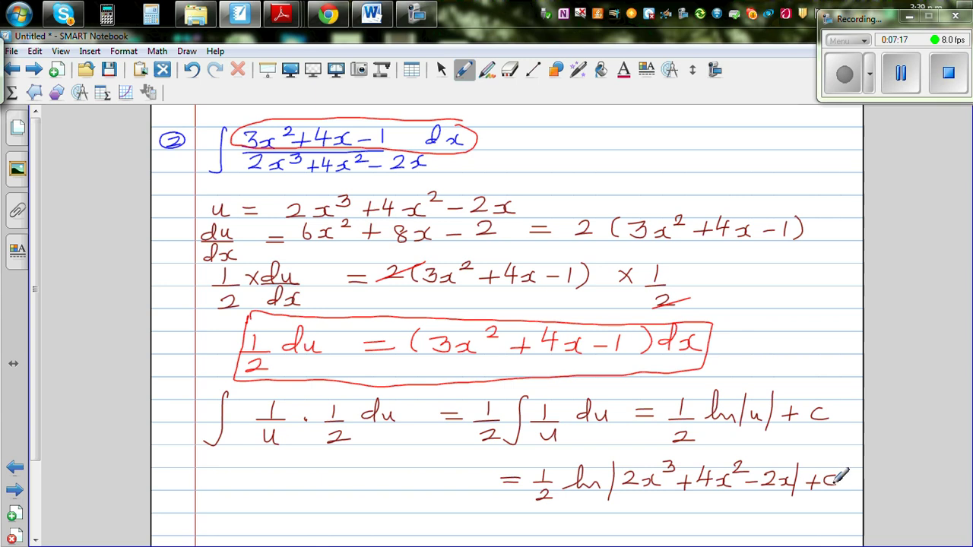
Scroll down, choose purple ink, and begin the check d/dx[½
{"action": "left_click_drag", "start_coordinate": [35, 296], "coordinate": [34, 399]}
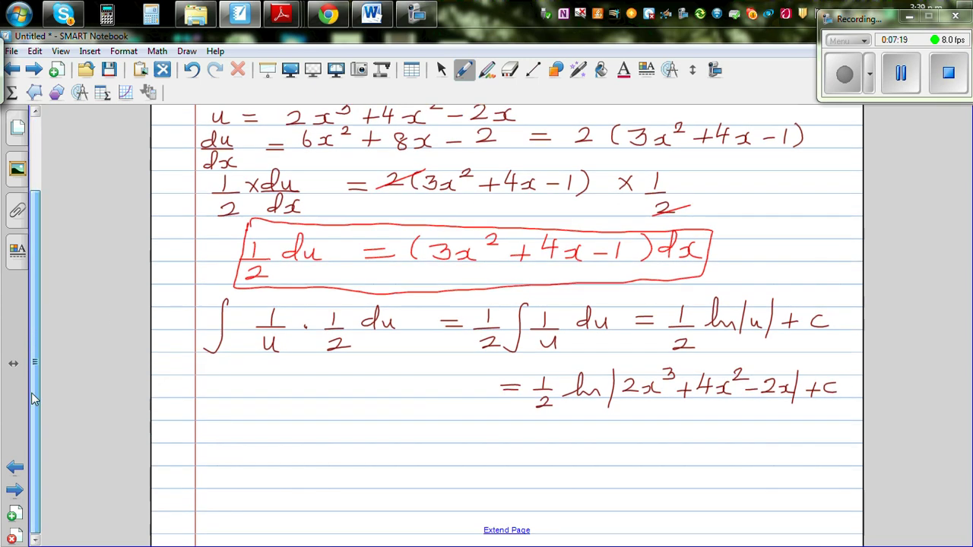
{"action": "left_click", "coordinate": [465, 71]}
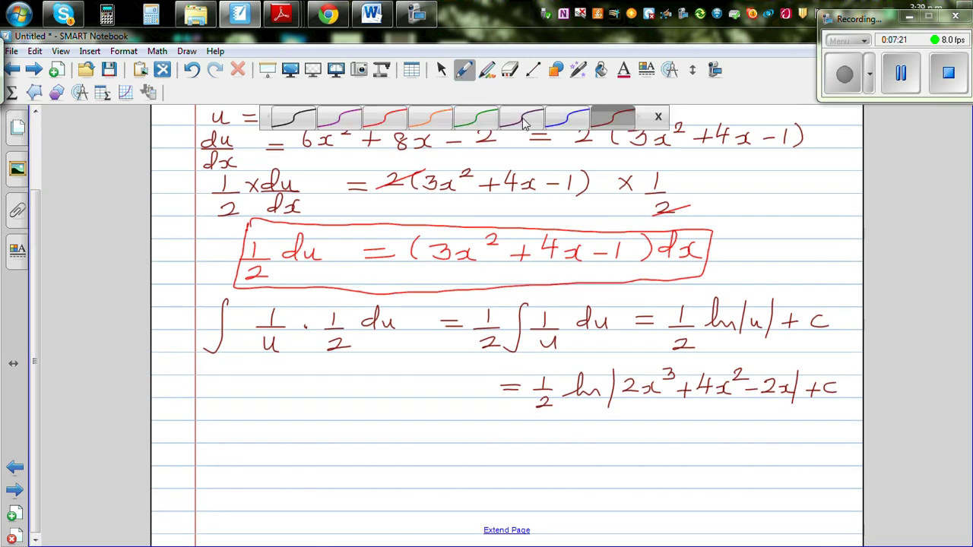
{"action": "left_click", "coordinate": [334, 121]}
{"action": "mouse_move", "coordinate": [221, 447]}
{"action": "left_mouse_down"}
{"action": "mouse_move", "coordinate": [236, 459]}
{"action": "mouse_move", "coordinate": [214, 483]}
{"action": "mouse_move", "coordinate": [233, 483]}
{"action": "mouse_move", "coordinate": [221, 485]}
{"action": "left_mouse_up"}
{"action": "left_click_drag", "start_coordinate": [265, 431], "coordinate": [264, 489]}
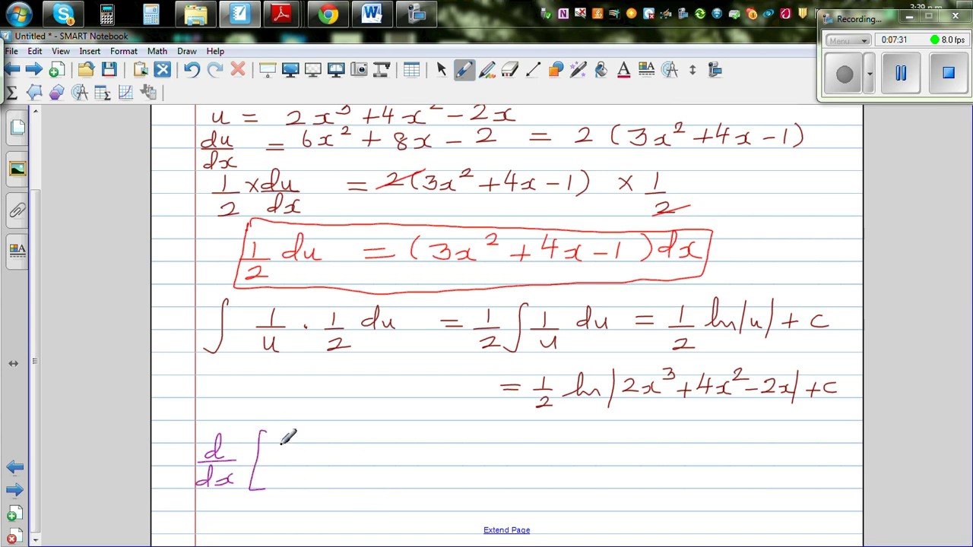
{"action": "mouse_move", "coordinate": [280, 440]}
{"action": "left_mouse_down"}
{"action": "mouse_move", "coordinate": [278, 461]}
{"action": "mouse_move", "coordinate": [292, 464]}
{"action": "left_mouse_up"}
{"action": "mouse_move", "coordinate": [270, 471]}
{"action": "left_mouse_down"}
{"action": "mouse_move", "coordinate": [323, 431]}
{"action": "mouse_move", "coordinate": [322, 459]}
{"action": "mouse_move", "coordinate": [344, 478]}
{"action": "mouse_move", "coordinate": [358, 457]}
{"action": "mouse_move", "coordinate": [388, 460]}
{"action": "left_mouse_up"}
Complete ln|2x³+4x²−2x| + c] and begin the next line with = ½
{"action": "mouse_move", "coordinate": [389, 450]}
{"action": "left_mouse_down"}
{"action": "mouse_move", "coordinate": [446, 456]}
{"action": "mouse_move", "coordinate": [413, 458]}
{"action": "mouse_move", "coordinate": [425, 446]}
{"action": "mouse_move", "coordinate": [425, 458]}
{"action": "mouse_move", "coordinate": [446, 452]}
{"action": "mouse_move", "coordinate": [439, 464]}
{"action": "mouse_move", "coordinate": [459, 453]}
{"action": "mouse_move", "coordinate": [605, 455]}
{"action": "left_mouse_up"}
{"action": "left_click", "coordinate": [518, 451]}
{"action": "mouse_move", "coordinate": [595, 446]}
{"action": "left_mouse_down"}
{"action": "mouse_move", "coordinate": [596, 463]}
{"action": "mouse_move", "coordinate": [647, 465]}
{"action": "mouse_move", "coordinate": [625, 488]}
{"action": "left_mouse_up"}
{"action": "left_click", "coordinate": [523, 529]}
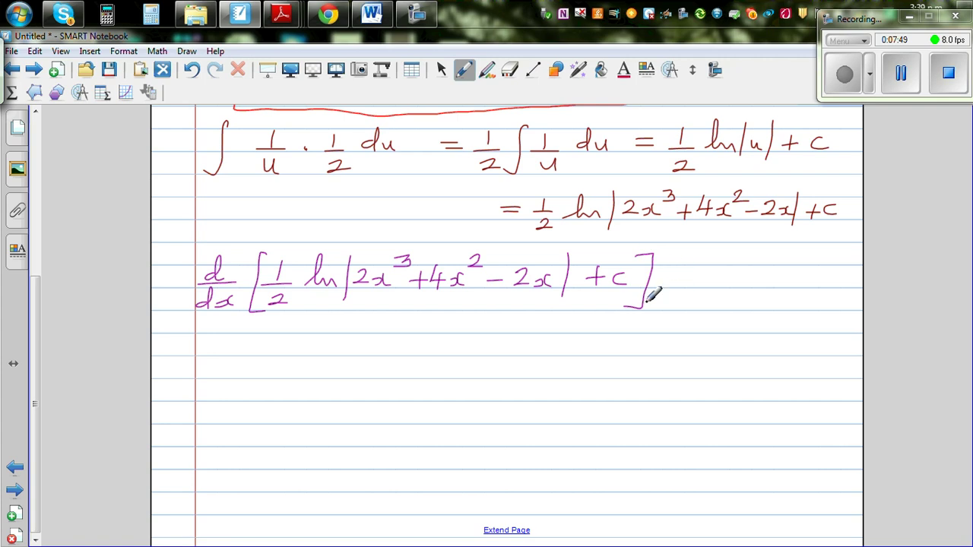
{"action": "left_click_drag", "start_coordinate": [218, 370], "coordinate": [234, 370]}
{"action": "mouse_move", "coordinate": [219, 377]}
{"action": "left_mouse_down"}
{"action": "mouse_move", "coordinate": [270, 371]}
{"action": "mouse_move", "coordinate": [261, 378]}
{"action": "mouse_move", "coordinate": [281, 379]}
{"action": "mouse_move", "coordinate": [262, 400]}
{"action": "mouse_move", "coordinate": [285, 399]}
{"action": "left_mouse_up"}
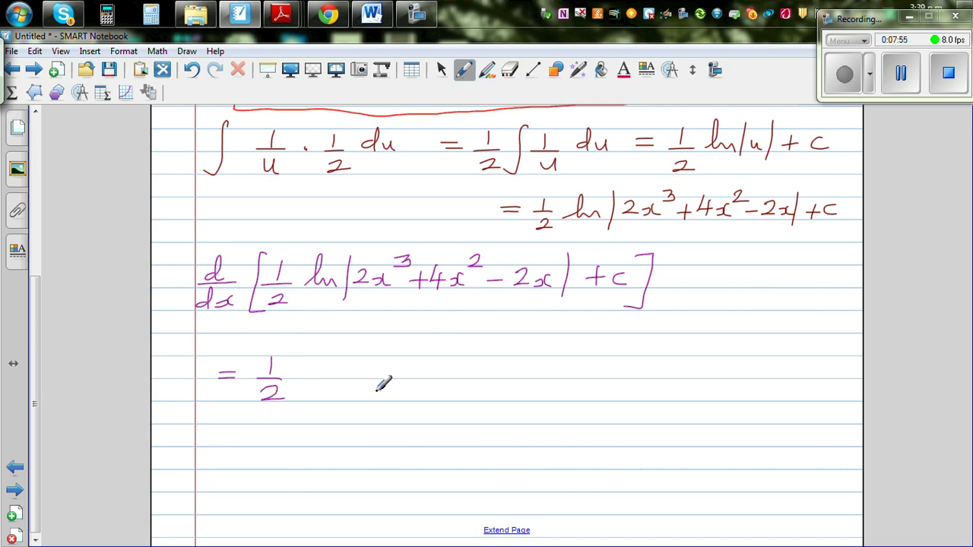
Write ½ × 1/(2x³+4x²−2x) × 6x²+8x−2 with an inner-derivative arrow, then start '= ½' below
{"action": "left_click_drag", "start_coordinate": [297, 366], "coordinate": [309, 378]}
{"action": "left_click_drag", "start_coordinate": [308, 366], "coordinate": [297, 378]}
{"action": "left_click_drag", "start_coordinate": [342, 377], "coordinate": [462, 373]}
{"action": "mouse_move", "coordinate": [338, 386]}
{"action": "left_mouse_down"}
{"action": "mouse_move", "coordinate": [363, 398]}
{"action": "mouse_move", "coordinate": [386, 379]}
{"action": "mouse_move", "coordinate": [408, 395]}
{"action": "mouse_move", "coordinate": [399, 396]}
{"action": "mouse_move", "coordinate": [416, 393]}
{"action": "mouse_move", "coordinate": [413, 381]}
{"action": "mouse_move", "coordinate": [408, 398]}
{"action": "mouse_move", "coordinate": [433, 380]}
{"action": "mouse_move", "coordinate": [428, 394]}
{"action": "mouse_move", "coordinate": [455, 399]}
{"action": "mouse_move", "coordinate": [460, 378]}
{"action": "mouse_move", "coordinate": [468, 396]}
{"action": "mouse_move", "coordinate": [527, 400]}
{"action": "left_mouse_up"}
{"action": "left_click_drag", "start_coordinate": [541, 383], "coordinate": [544, 403]}
{"action": "left_click_drag", "start_coordinate": [329, 380], "coordinate": [325, 408]}
{"action": "mouse_move", "coordinate": [476, 405]}
{"action": "left_mouse_down"}
{"action": "mouse_move", "coordinate": [524, 417]}
{"action": "mouse_move", "coordinate": [561, 408]}
{"action": "left_mouse_up"}
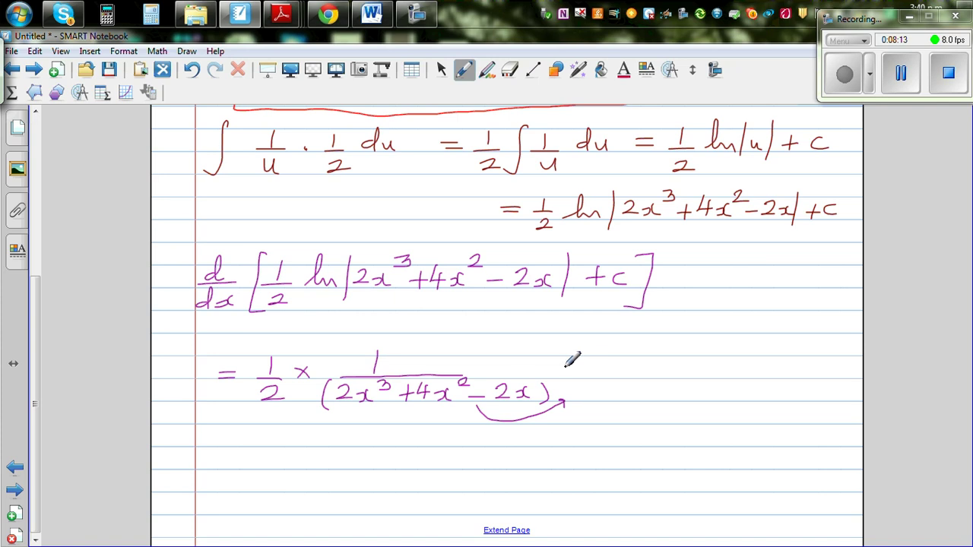
{"action": "left_click_drag", "start_coordinate": [564, 370], "coordinate": [577, 380]}
{"action": "mouse_move", "coordinate": [579, 371]}
{"action": "left_mouse_down"}
{"action": "mouse_move", "coordinate": [566, 380]}
{"action": "mouse_move", "coordinate": [658, 358]}
{"action": "mouse_move", "coordinate": [731, 376]}
{"action": "mouse_move", "coordinate": [797, 363]}
{"action": "mouse_move", "coordinate": [801, 373]}
{"action": "left_mouse_up"}
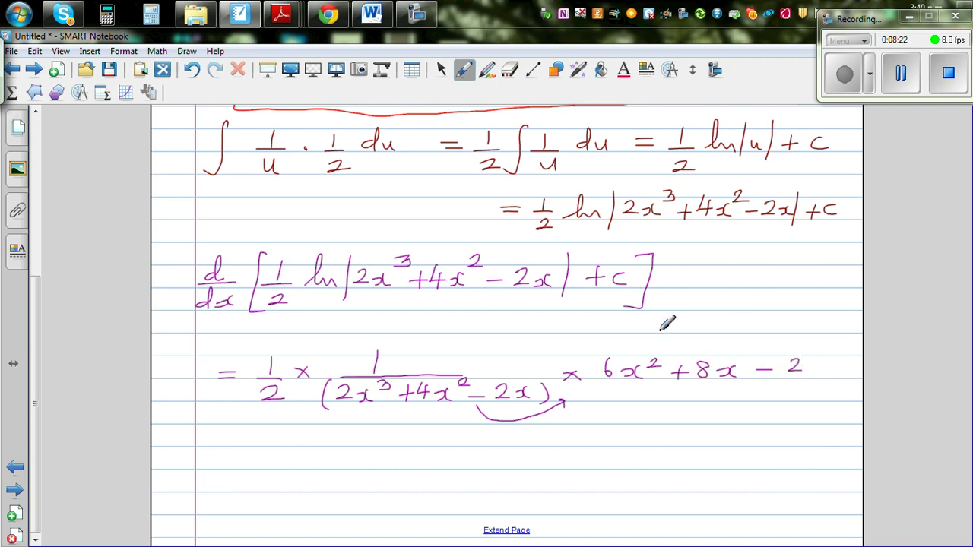
{"action": "left_click_drag", "start_coordinate": [232, 456], "coordinate": [290, 470]}
{"action": "left_click_drag", "start_coordinate": [269, 477], "coordinate": [290, 485]}
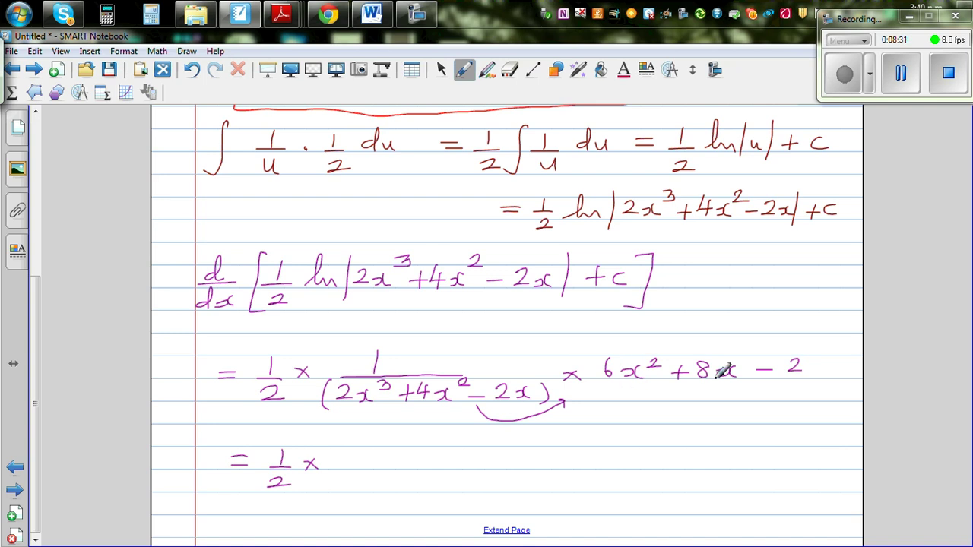
Put 6x²+8x−2 over 1 and write the factored numerator 2(3x²+4x−1) over a fraction bar
{"action": "left_click_drag", "start_coordinate": [604, 386], "coordinate": [773, 381]}
{"action": "left_click_drag", "start_coordinate": [674, 391], "coordinate": [674, 407]}
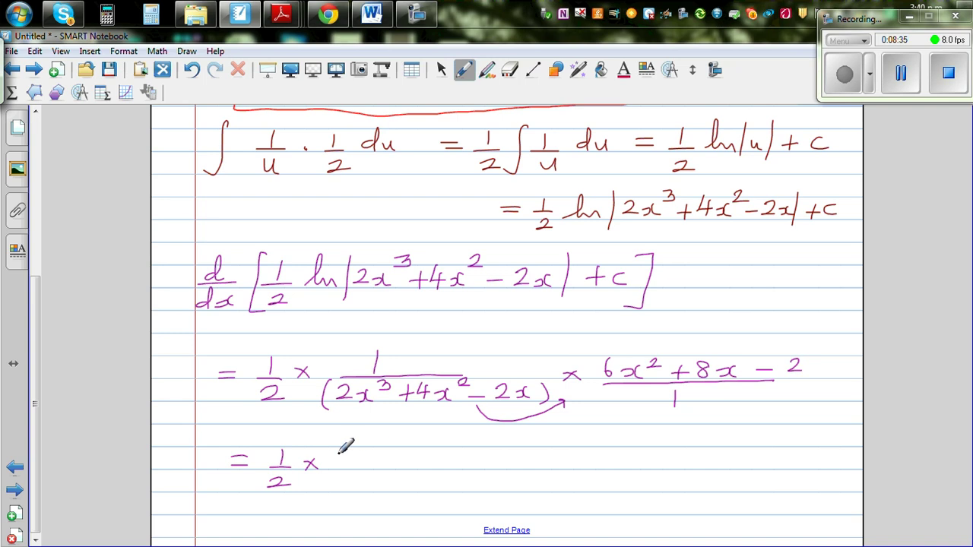
{"action": "mouse_move", "coordinate": [341, 453]}
{"action": "left_mouse_down"}
{"action": "mouse_move", "coordinate": [358, 465]}
{"action": "mouse_move", "coordinate": [401, 455]}
{"action": "mouse_move", "coordinate": [391, 461]}
{"action": "mouse_move", "coordinate": [430, 465]}
{"action": "left_mouse_up"}
{"action": "mouse_move", "coordinate": [444, 447]}
{"action": "left_mouse_down"}
{"action": "mouse_move", "coordinate": [454, 440]}
{"action": "mouse_move", "coordinate": [488, 456]}
{"action": "mouse_move", "coordinate": [479, 465]}
{"action": "mouse_move", "coordinate": [510, 456]}
{"action": "mouse_move", "coordinate": [504, 465]}
{"action": "left_mouse_up"}
{"action": "left_click_drag", "start_coordinate": [518, 453], "coordinate": [528, 461]}
{"action": "left_click_drag", "start_coordinate": [593, 444], "coordinate": [600, 464]}
{"action": "left_click_drag", "start_coordinate": [338, 471], "coordinate": [586, 471]}
Write the denominator (2x³+4x²−2x) and strike out the cancelling 2s
{"action": "mouse_move", "coordinate": [363, 479]}
{"action": "left_mouse_down"}
{"action": "mouse_move", "coordinate": [359, 494]}
{"action": "mouse_move", "coordinate": [402, 491]}
{"action": "mouse_move", "coordinate": [402, 482]}
{"action": "mouse_move", "coordinate": [449, 488]}
{"action": "left_mouse_up"}
{"action": "mouse_move", "coordinate": [441, 482]}
{"action": "left_mouse_down"}
{"action": "mouse_move", "coordinate": [441, 494]}
{"action": "mouse_move", "coordinate": [491, 492]}
{"action": "left_mouse_up"}
{"action": "mouse_move", "coordinate": [479, 492]}
{"action": "left_mouse_down"}
{"action": "mouse_move", "coordinate": [492, 482]}
{"action": "mouse_move", "coordinate": [546, 491]}
{"action": "mouse_move", "coordinate": [579, 479]}
{"action": "mouse_move", "coordinate": [579, 494]}
{"action": "mouse_move", "coordinate": [602, 494]}
{"action": "left_mouse_up"}
{"action": "mouse_move", "coordinate": [583, 494]}
{"action": "left_mouse_down"}
{"action": "mouse_move", "coordinate": [604, 484]}
{"action": "mouse_move", "coordinate": [618, 498]}
{"action": "left_mouse_up"}
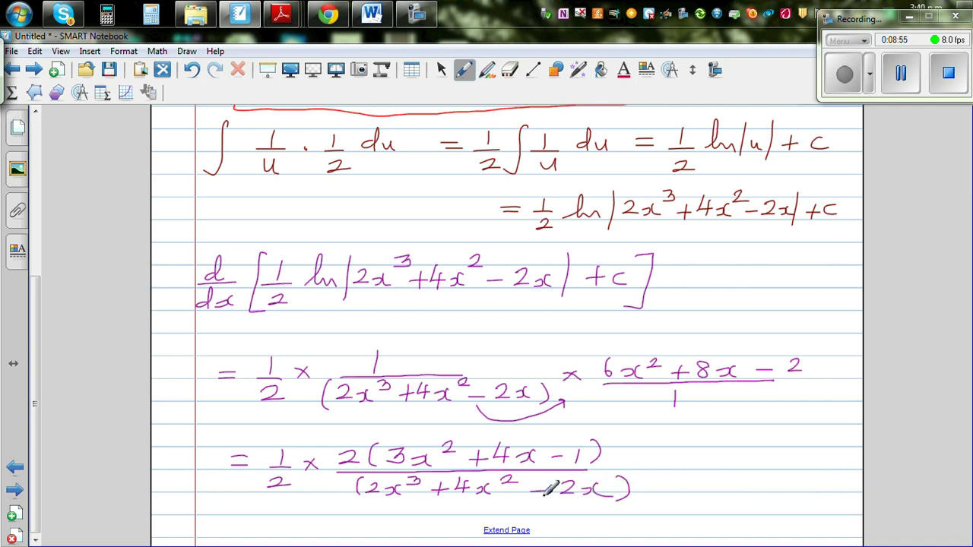
{"action": "left_click_drag", "start_coordinate": [261, 486], "coordinate": [364, 453]}
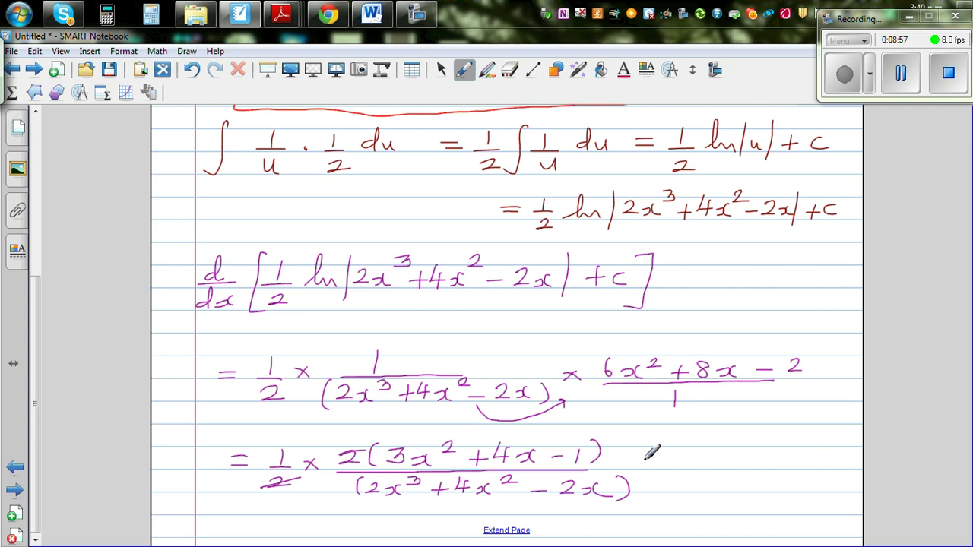
Write the result = (3x²+4x−1)/(2x³+4x²−2x), then switch to the Creative Pen styles
{"action": "left_click_drag", "start_coordinate": [648, 459], "coordinate": [661, 455]}
{"action": "mouse_move", "coordinate": [638, 465]}
{"action": "left_mouse_down"}
{"action": "mouse_move", "coordinate": [740, 453]}
{"action": "mouse_move", "coordinate": [753, 449]}
{"action": "mouse_move", "coordinate": [749, 434]}
{"action": "mouse_move", "coordinate": [766, 455]}
{"action": "mouse_move", "coordinate": [810, 451]}
{"action": "mouse_move", "coordinate": [842, 468]}
{"action": "left_mouse_up"}
{"action": "left_click_drag", "start_coordinate": [698, 476], "coordinate": [832, 470]}
{"action": "mouse_move", "coordinate": [697, 490]}
{"action": "left_mouse_down"}
{"action": "mouse_move", "coordinate": [745, 493]}
{"action": "mouse_move", "coordinate": [757, 504]}
{"action": "left_mouse_up"}
{"action": "left_click_drag", "start_coordinate": [769, 494], "coordinate": [857, 504]}
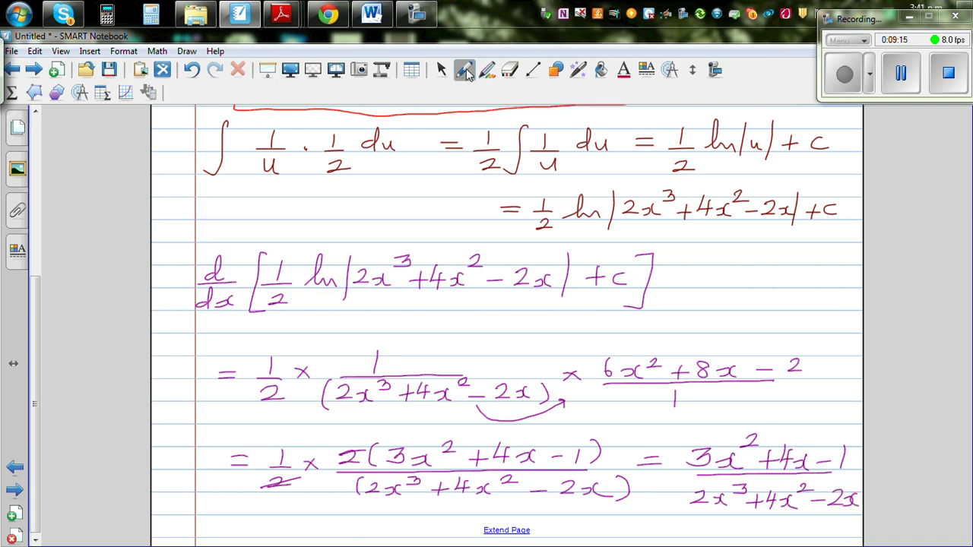
{"action": "left_click", "coordinate": [466, 72]}
{"action": "left_click", "coordinate": [484, 73]}
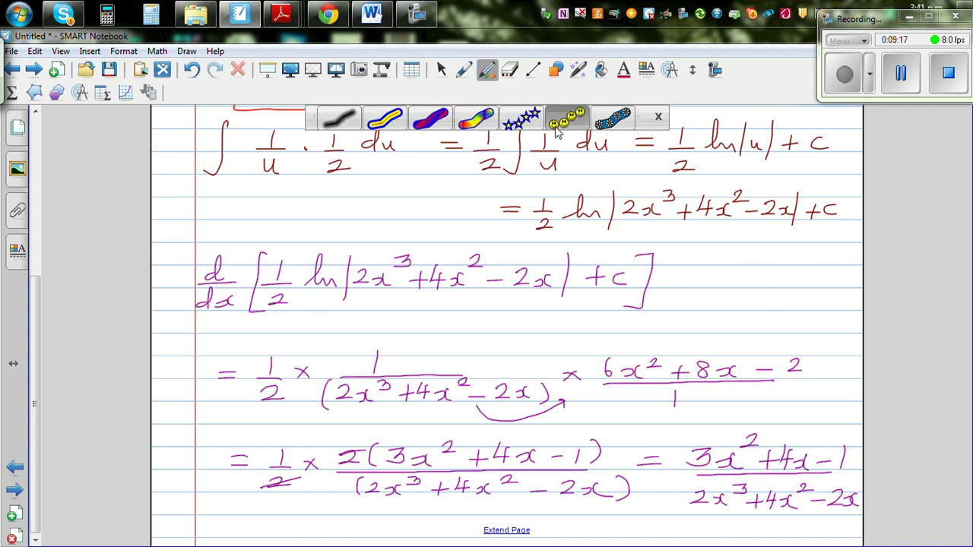